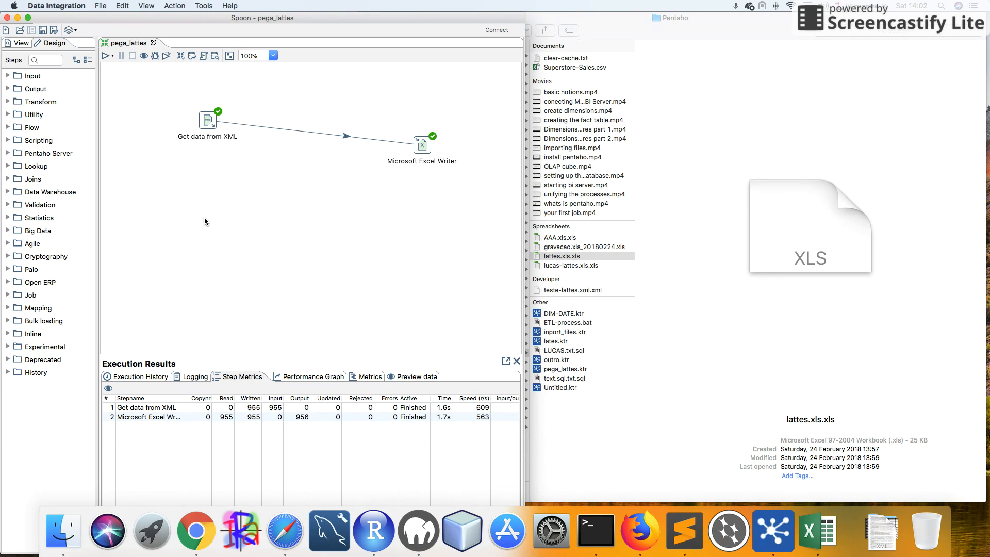
{"action": "left_click", "coordinate": [561, 258]}
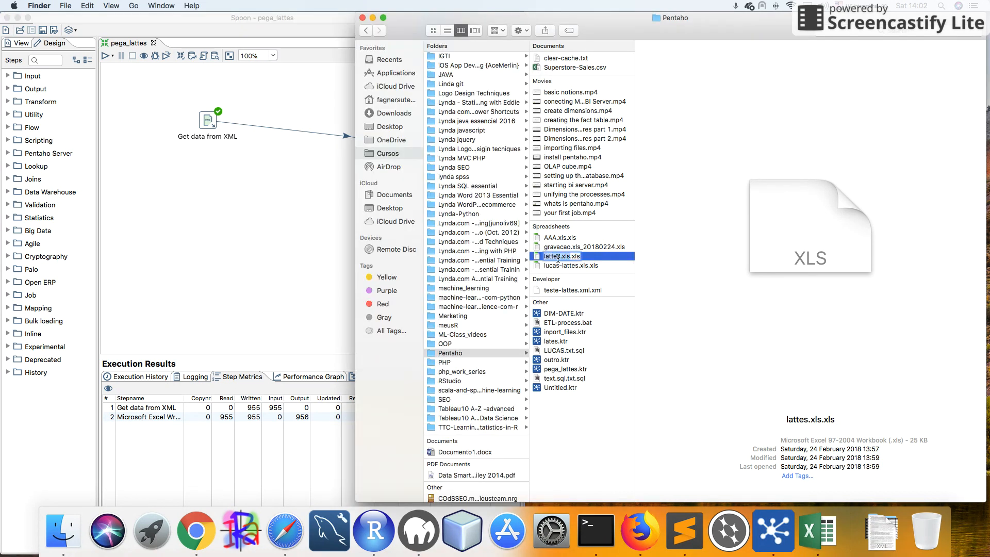
{"action": "left_click", "coordinate": [560, 265]}
{"action": "right_click", "coordinate": [556, 257]}
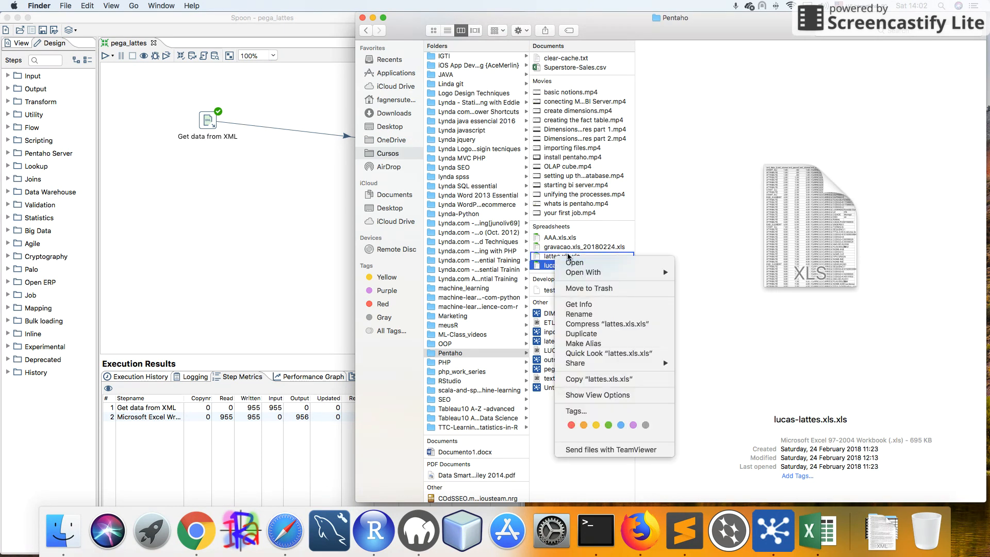
{"action": "left_click", "coordinate": [549, 257]}
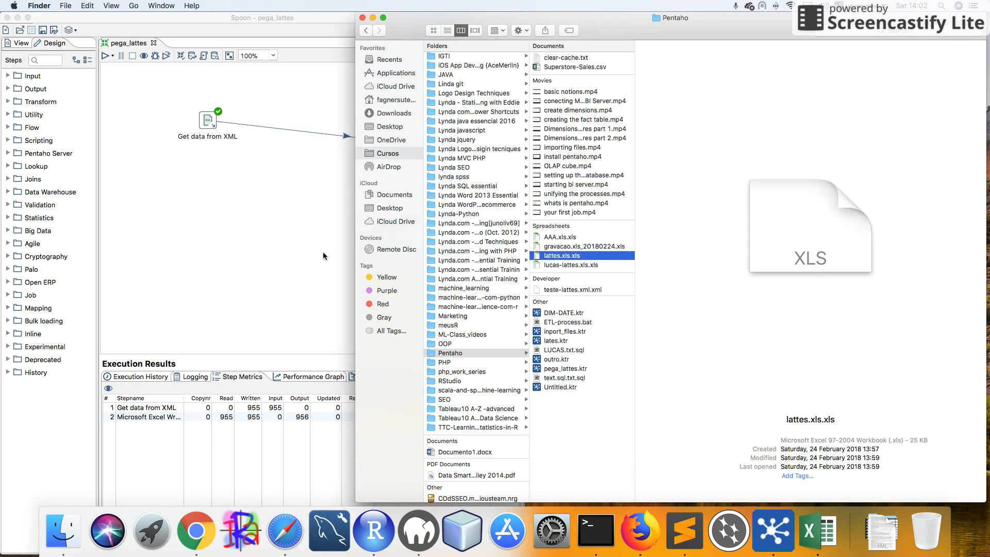
{"action": "left_click", "coordinate": [271, 250]}
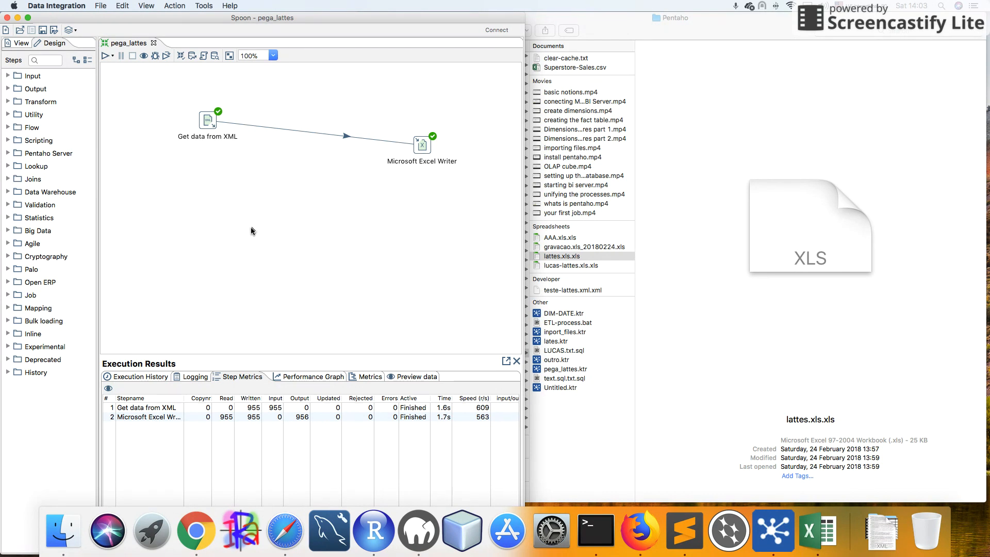
- Open the Get data from XML step and remove the first file from its selected files list
{"action": "double_click", "coordinate": [207, 120]}
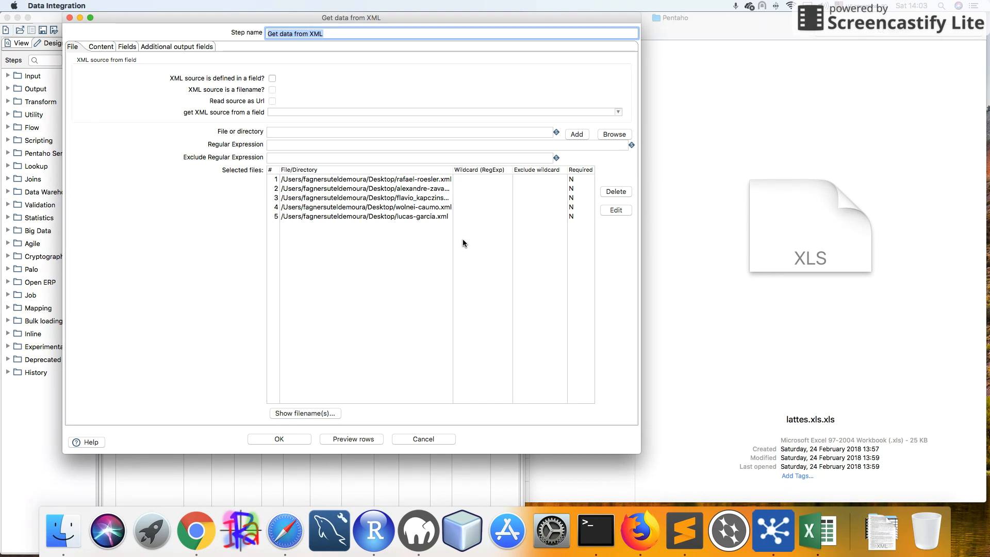
{"action": "left_click", "coordinate": [482, 180]}
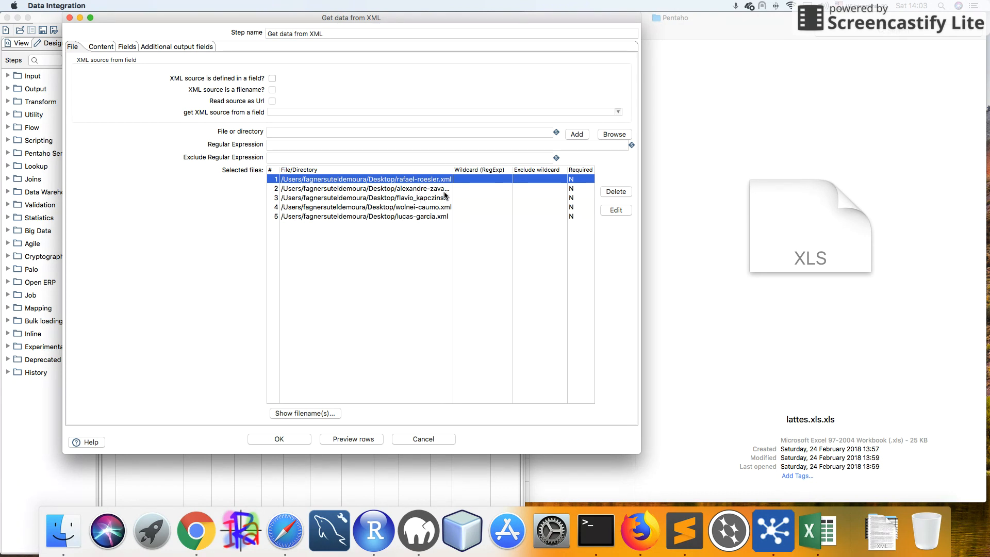
{"action": "left_click", "coordinate": [619, 192]}
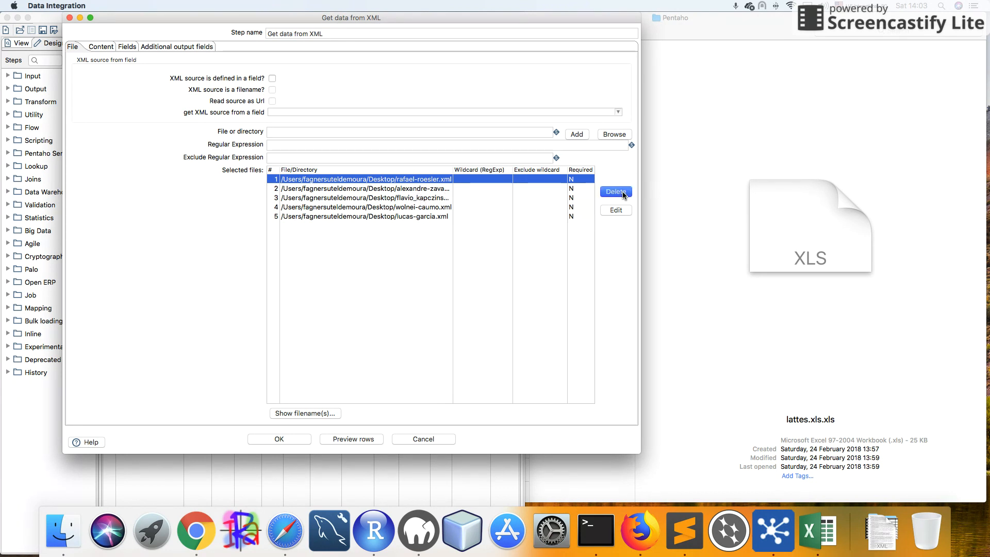
- Add the removed researcher's XML file from the Desktop back to the step's selected files
{"action": "left_click", "coordinate": [612, 137]}
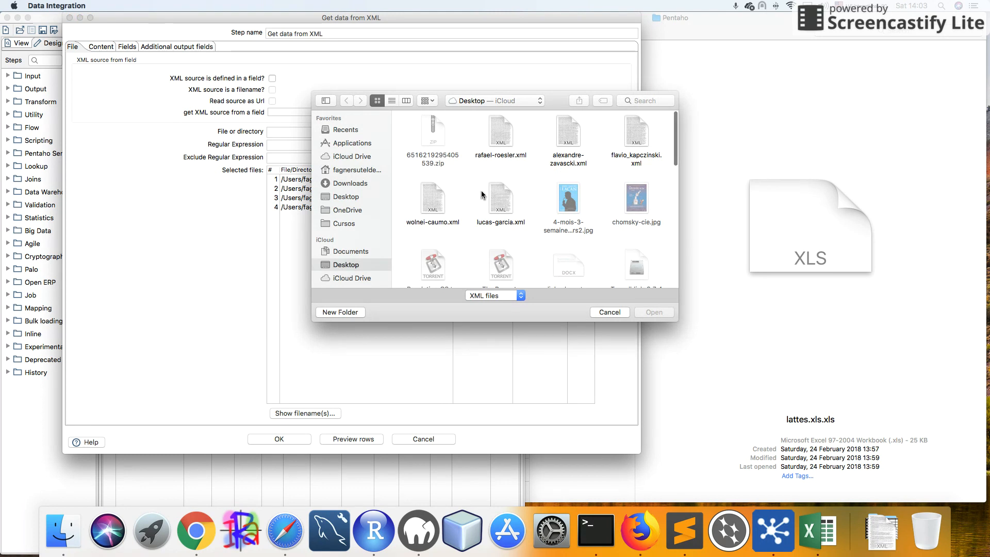
{"action": "left_click", "coordinate": [506, 142]}
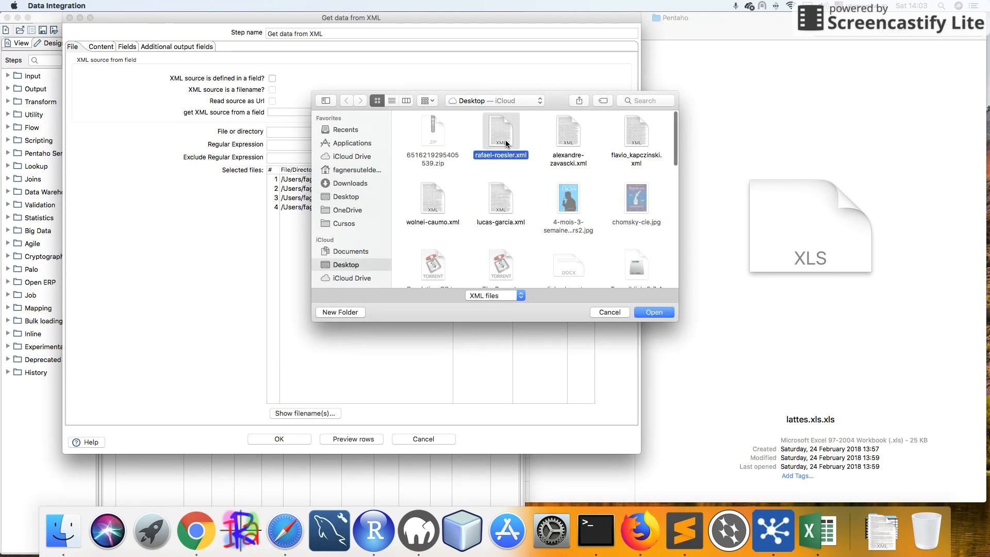
{"action": "double_click", "coordinate": [506, 142]}
{"action": "left_click", "coordinate": [573, 134]}
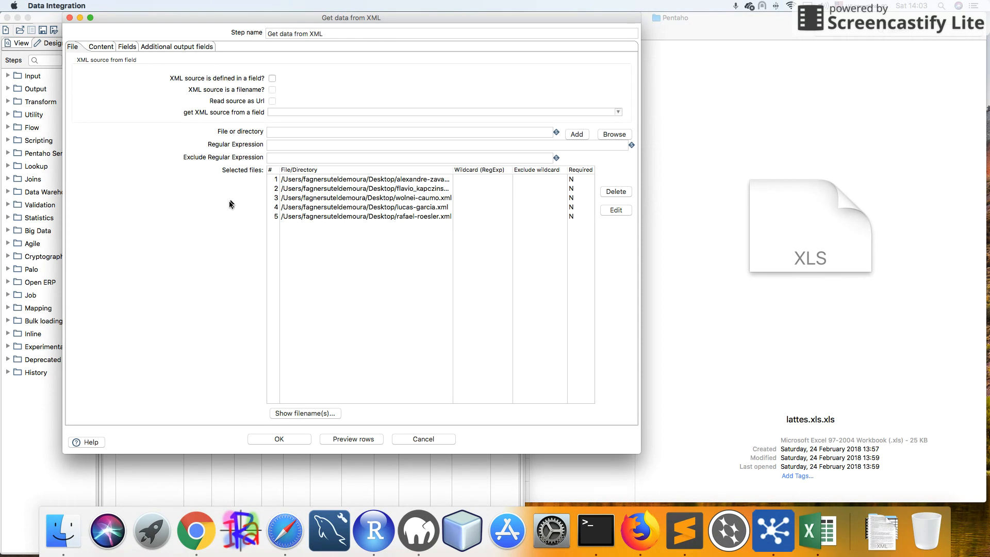
- Examine the XPath nodes available for the Loop XPath setting, including the ARTIGOS-PUBLICADOS branch, and leave the list without changing the path
{"action": "left_click", "coordinate": [103, 50]}
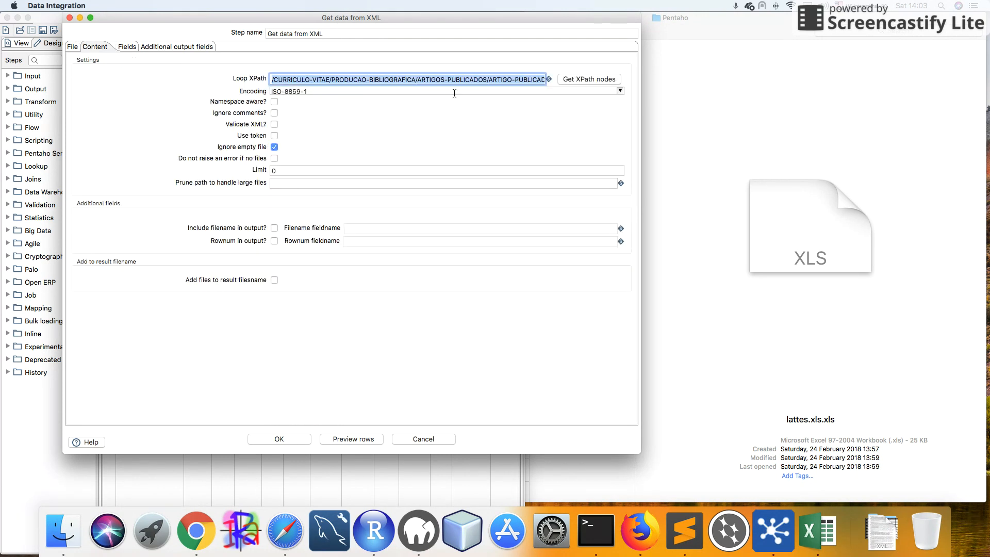
{"action": "left_click", "coordinate": [578, 80]}
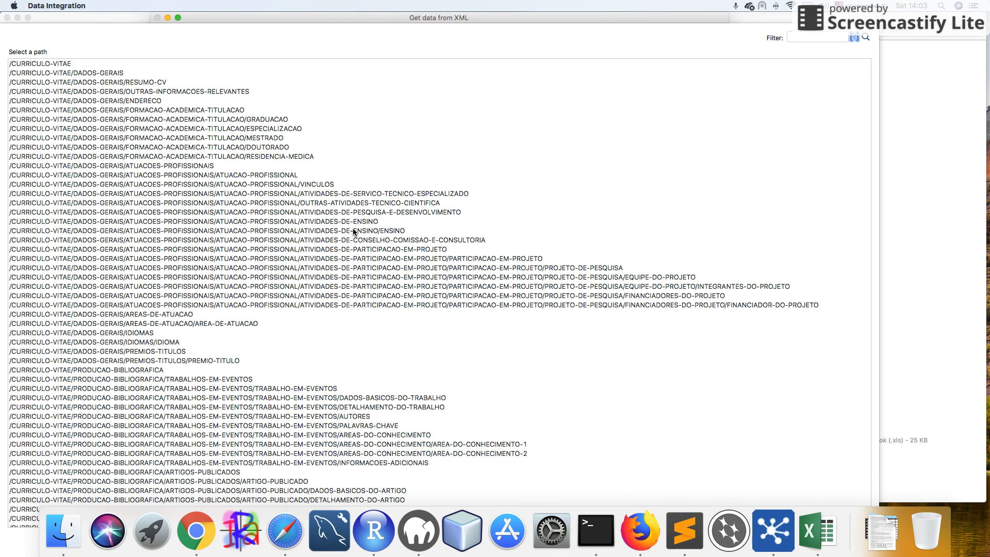
{"action": "scroll", "coordinate": [356, 227], "scroll_direction": "down", "scroll_amount": 10}
{"action": "scroll", "coordinate": [300, 259], "scroll_direction": "down", "scroll_amount": 4}
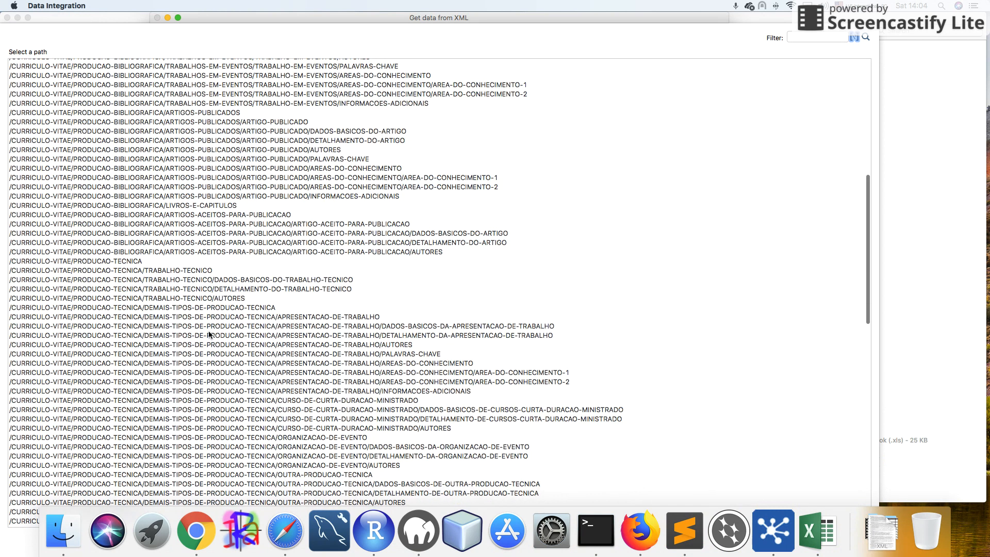
{"action": "scroll", "coordinate": [262, 330], "scroll_direction": "up", "scroll_amount": 1}
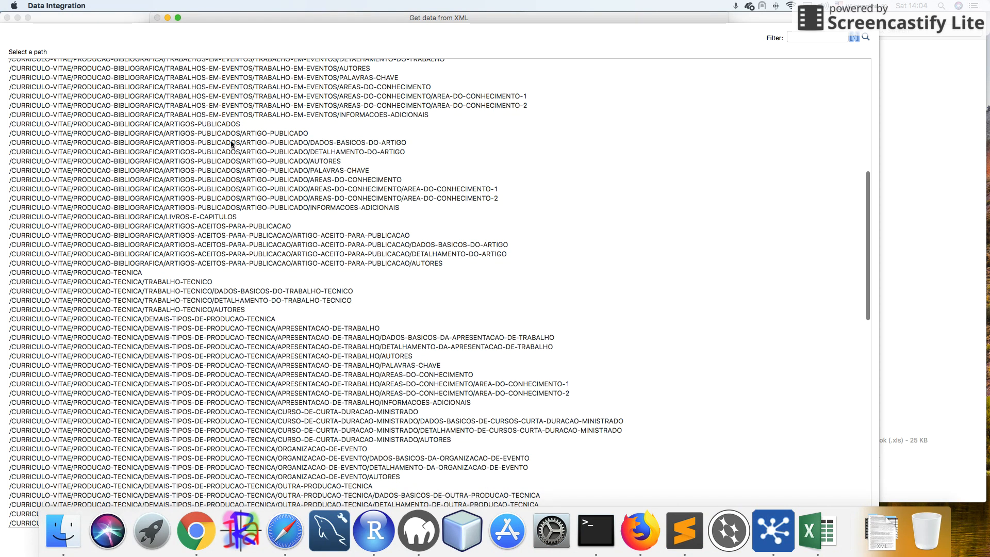
{"action": "left_click", "coordinate": [212, 125]}
{"action": "scroll", "coordinate": [259, 206], "scroll_direction": "down", "scroll_amount": 2}
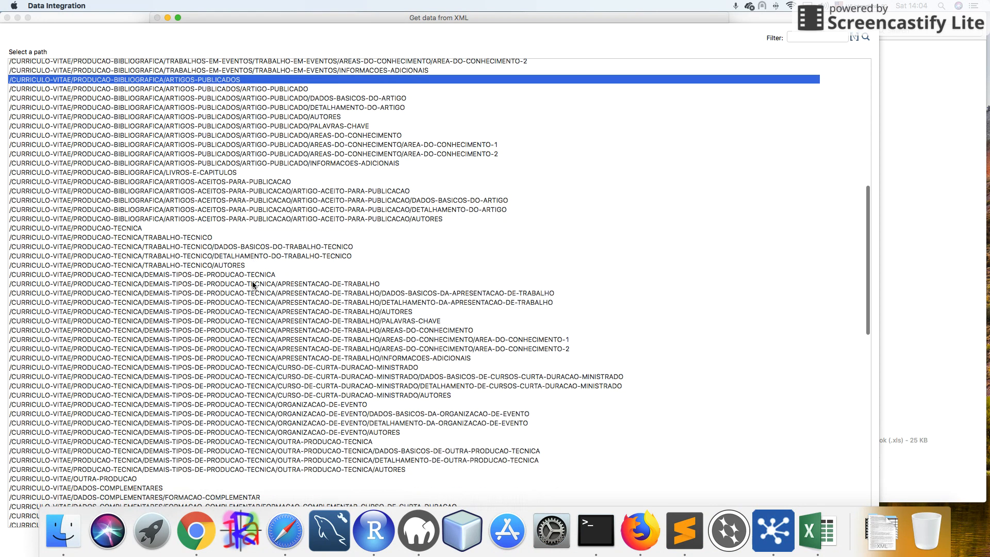
{"action": "scroll", "coordinate": [266, 266], "scroll_direction": "up", "scroll_amount": 1}
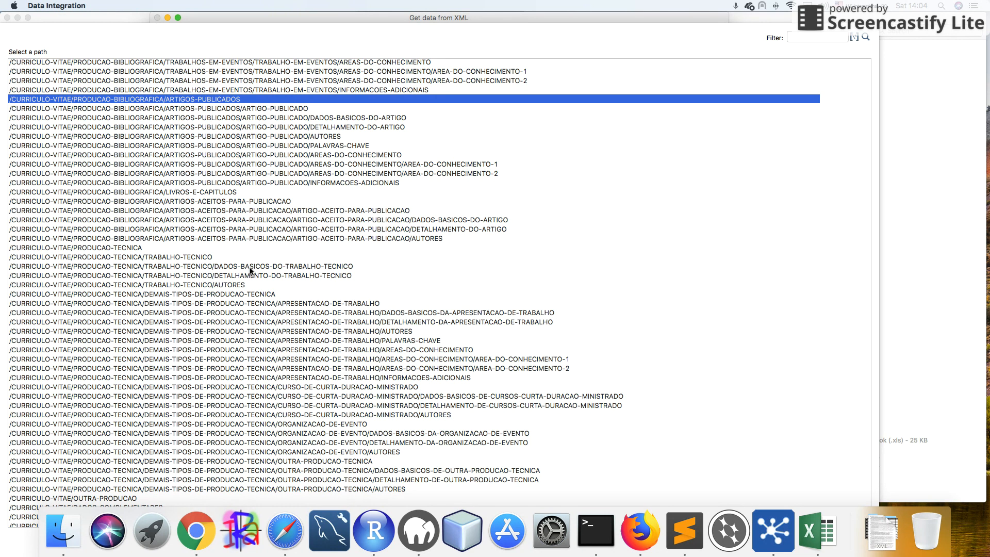
{"action": "scroll", "coordinate": [216, 236], "scroll_direction": "up", "scroll_amount": 10}
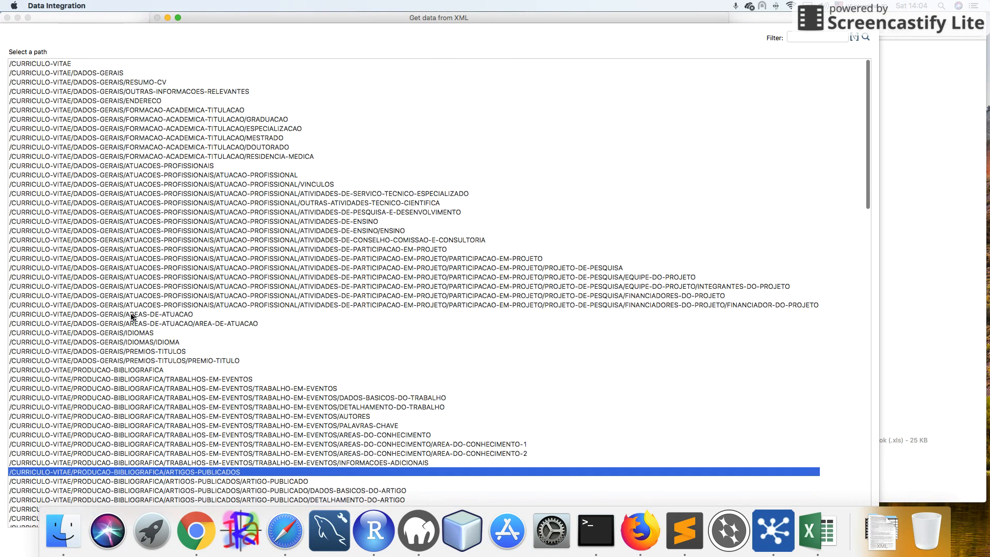
{"action": "scroll", "coordinate": [134, 314], "scroll_direction": "down", "scroll_amount": 4}
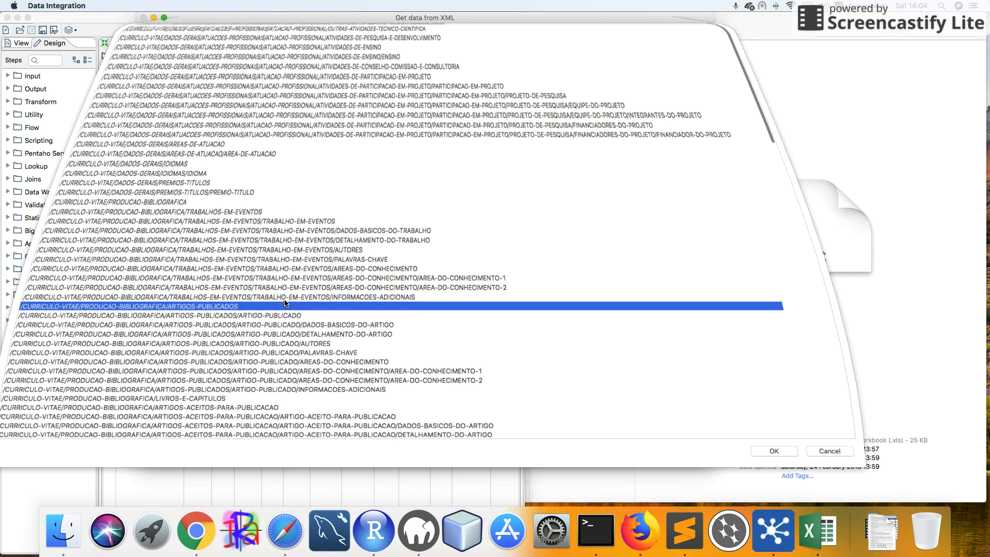
{"action": "double_click", "coordinate": [284, 303]}
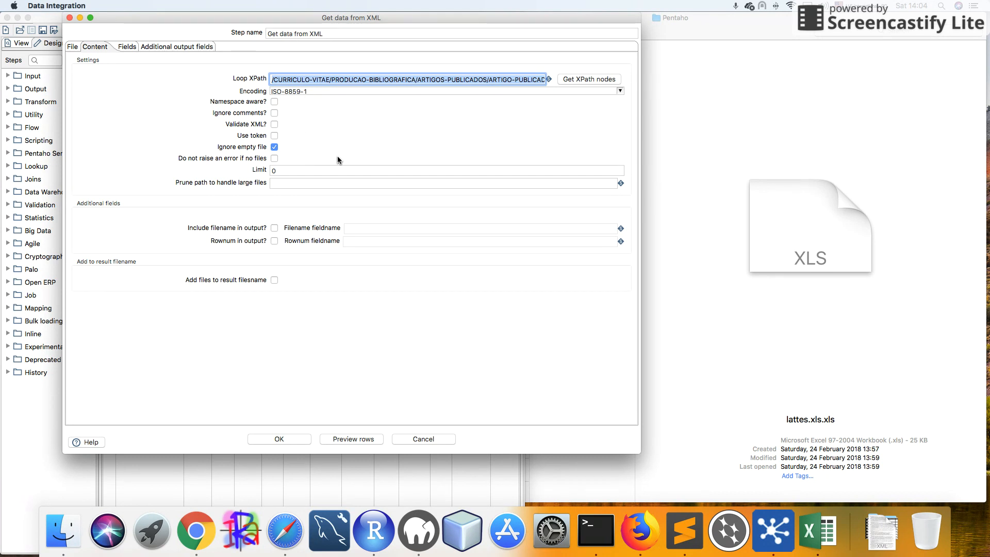
- Display the step's field definitions and open curriculo2.xml from the Downloads folder in Sublime Text, minimizing the Finder window
{"action": "left_click", "coordinate": [125, 48]}
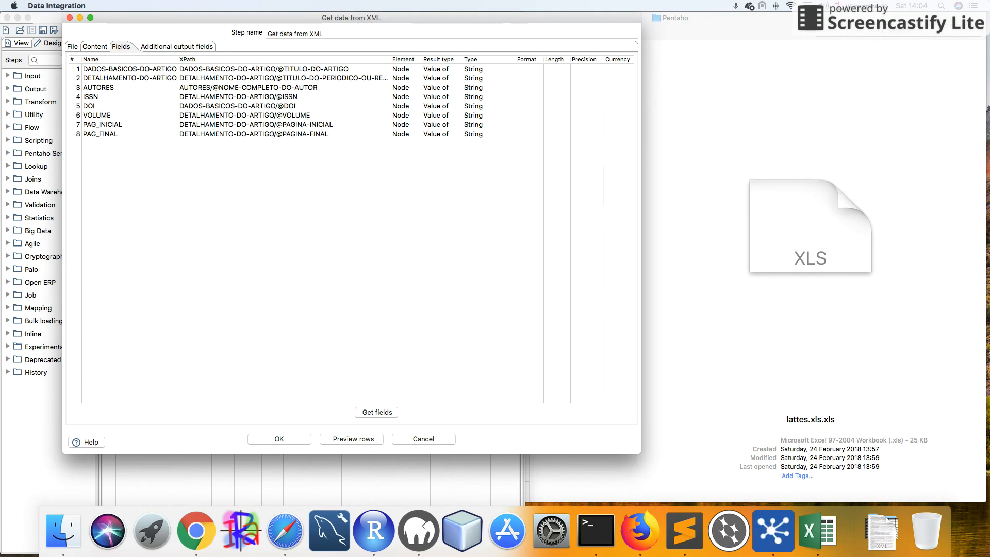
{"action": "key", "text": "super+Tab"}
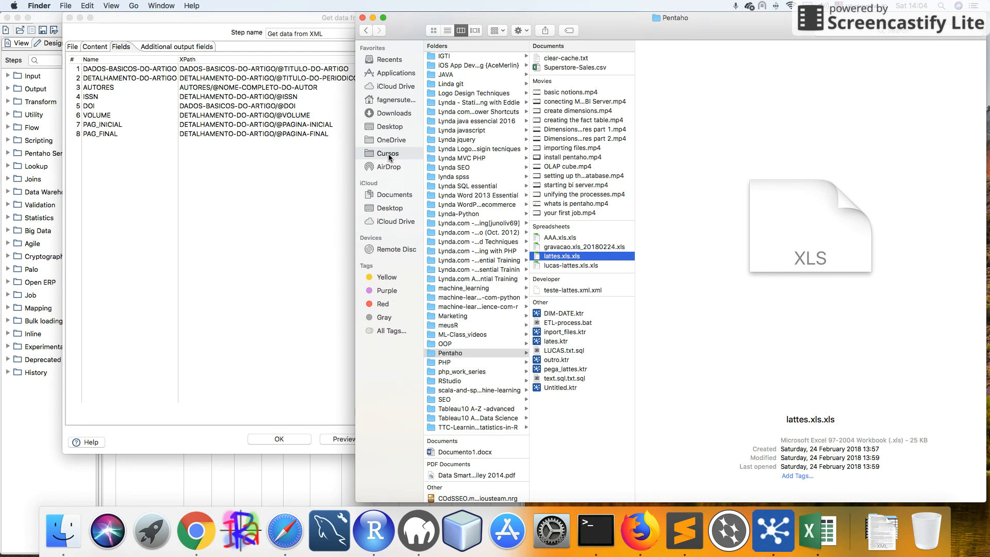
{"action": "left_click", "coordinate": [388, 154]}
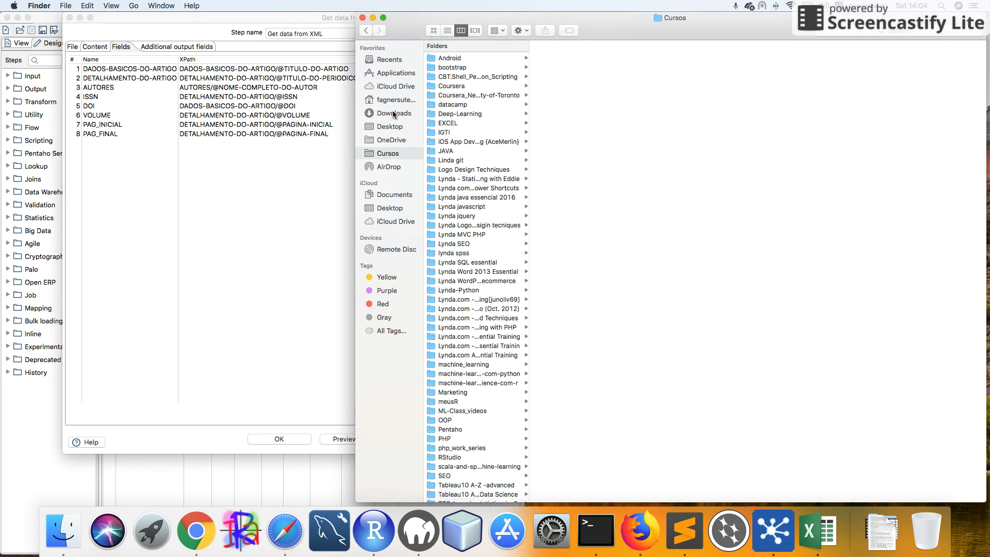
{"action": "left_click", "coordinate": [395, 114]}
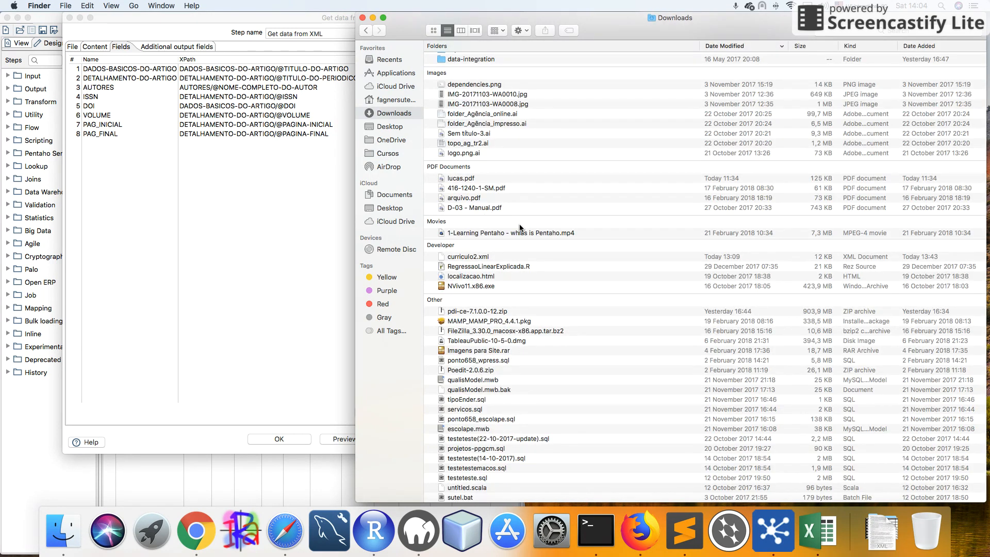
{"action": "left_click", "coordinate": [471, 257]}
{"action": "right_click", "coordinate": [471, 258]}
{"action": "mouse_move", "coordinate": [516, 275]}
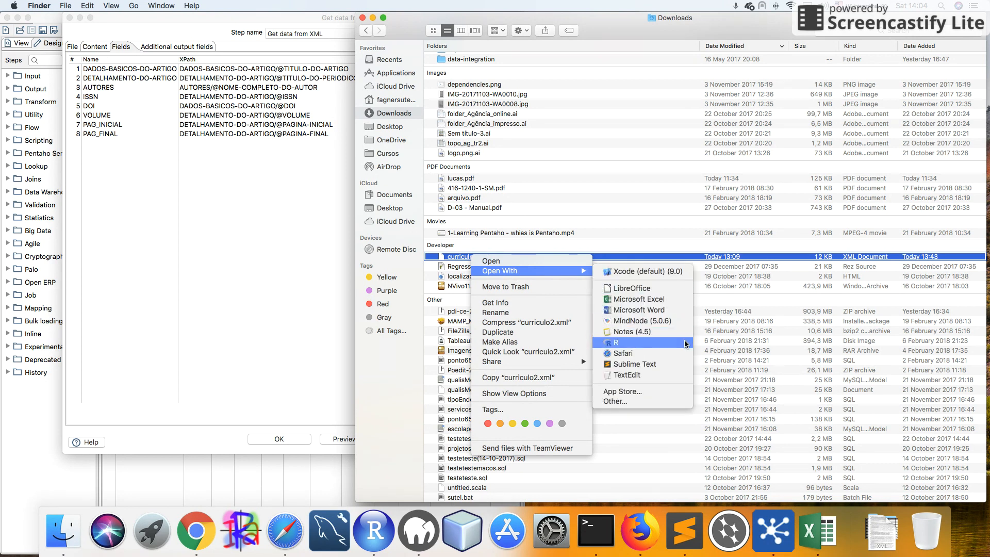
{"action": "left_click", "coordinate": [662, 364]}
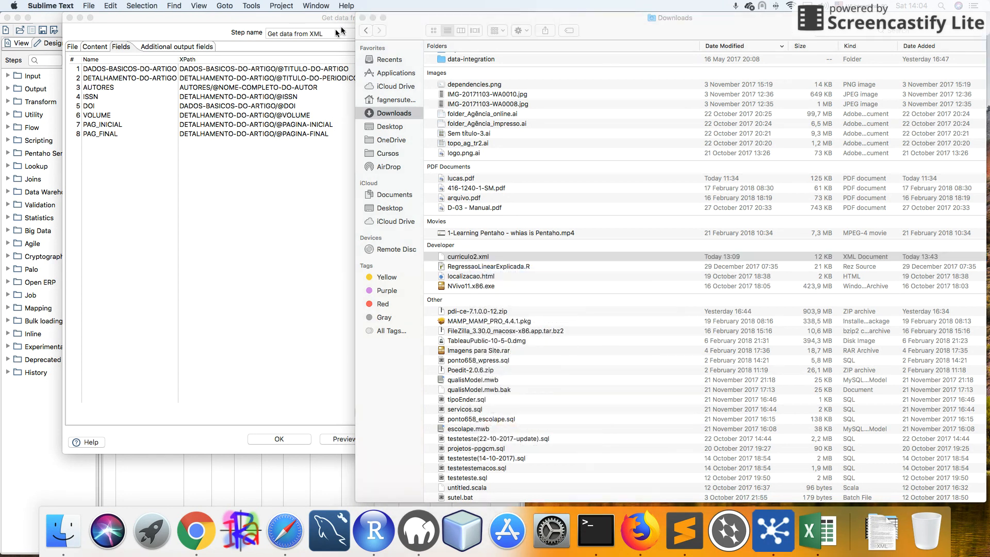
{"action": "left_click", "coordinate": [373, 17]}
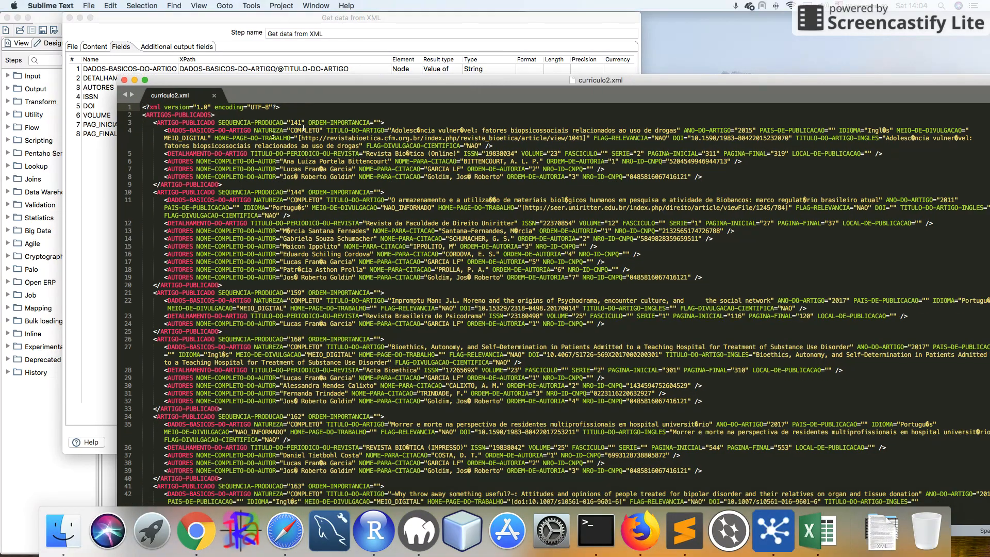
- Examine the ARTIGO-PUBLICADO and DADOS-BASICOS-DO-ARTIGO elements and their attributes in curriculo2.xml, then minimize the file
{"action": "left_click", "coordinate": [233, 113]}
{"action": "double_click", "coordinate": [187, 123]}
{"action": "left_click", "coordinate": [397, 123]}
{"action": "double_click", "coordinate": [342, 123]}
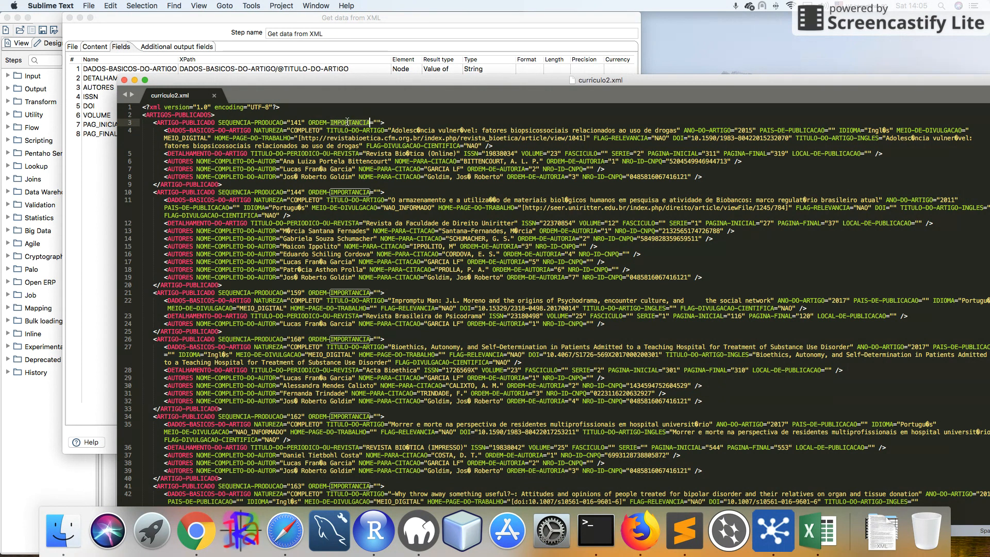
{"action": "double_click", "coordinate": [251, 122]}
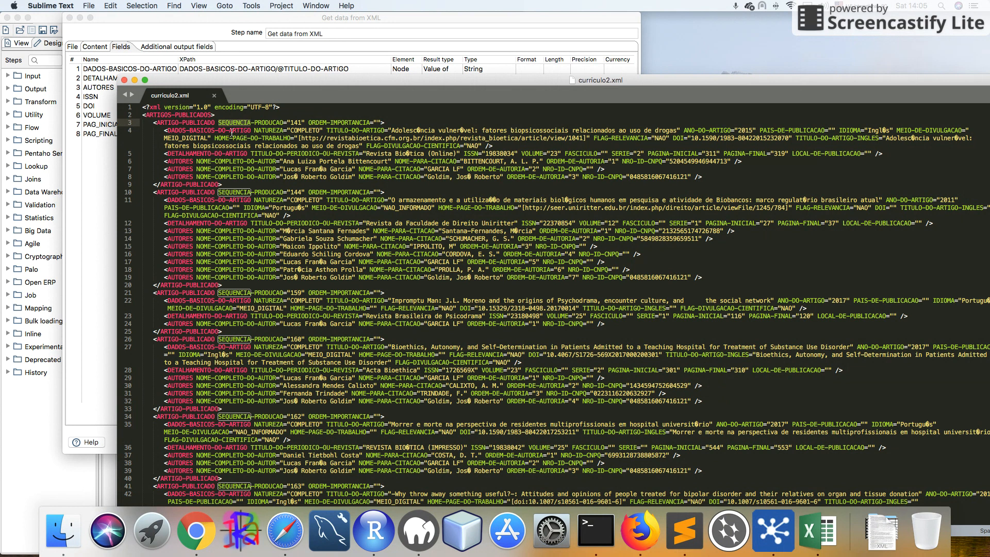
{"action": "double_click", "coordinate": [205, 132]}
{"action": "double_click", "coordinate": [268, 131]}
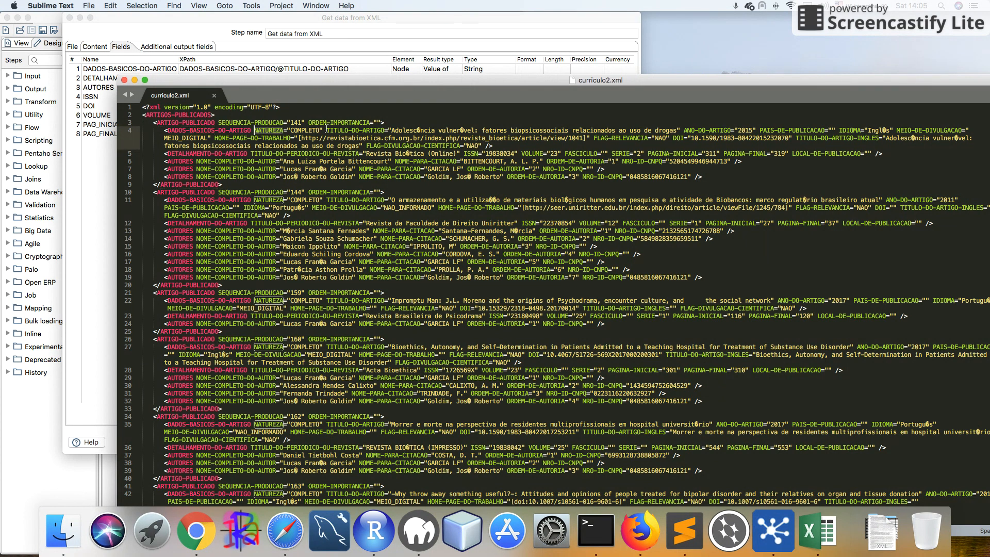
{"action": "double_click", "coordinate": [338, 130]}
{"action": "double_click", "coordinate": [720, 131]}
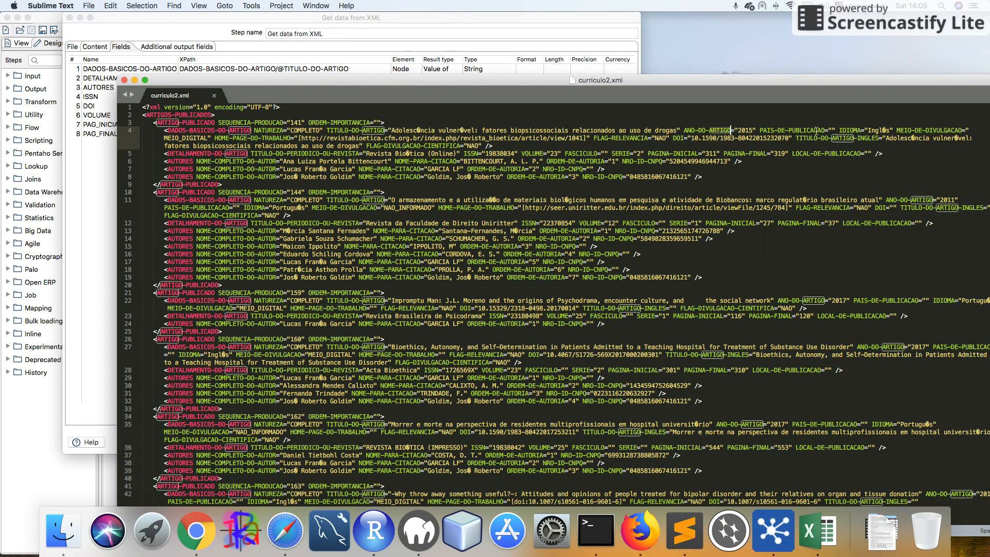
{"action": "double_click", "coordinate": [816, 130]}
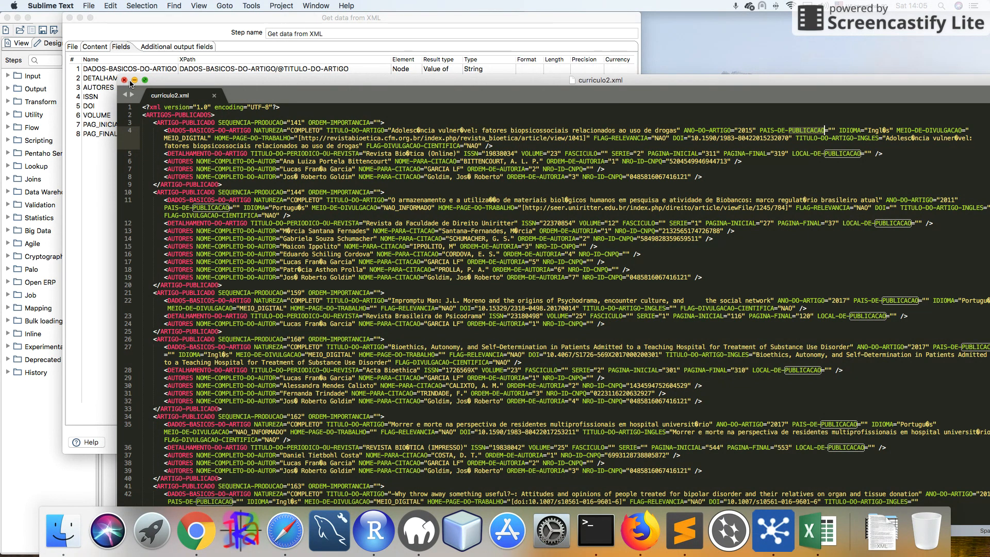
{"action": "left_click", "coordinate": [134, 81]}
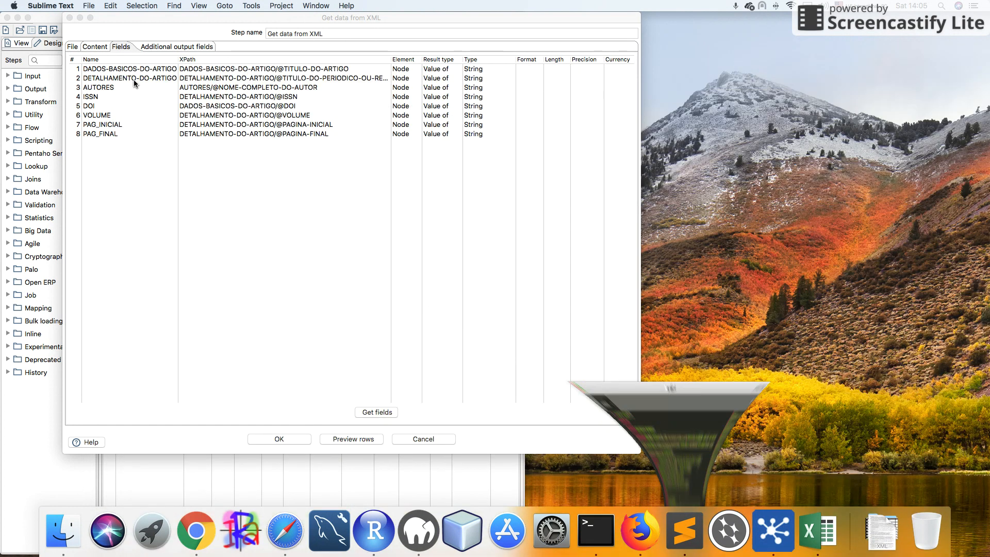
- View the Element options for the first field, DADOS-BASICOS-DO-ARTIGO, and set its Element to Node
{"action": "left_click", "coordinate": [408, 73]}
{"action": "left_click", "coordinate": [419, 69]}
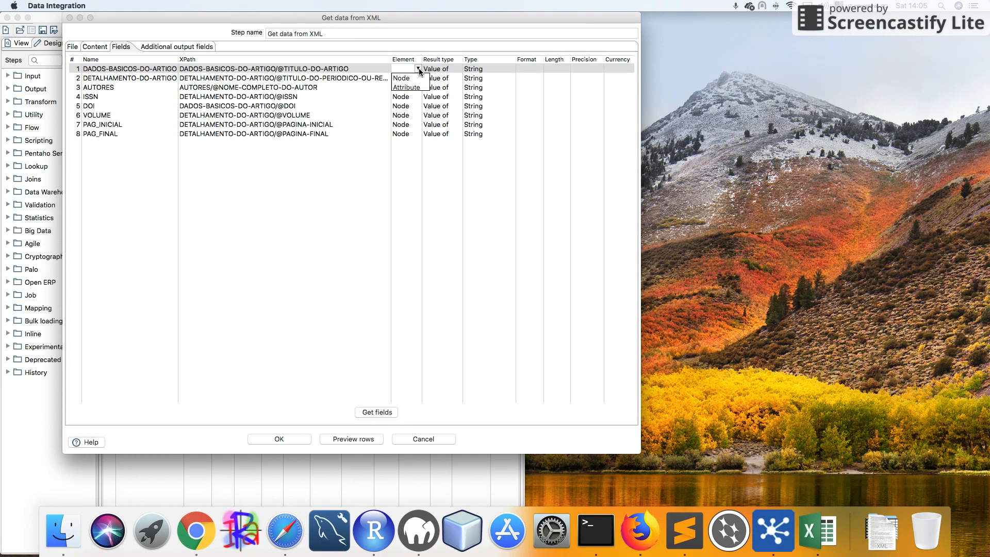
{"action": "left_click", "coordinate": [328, 184]}
{"action": "left_click", "coordinate": [416, 74]}
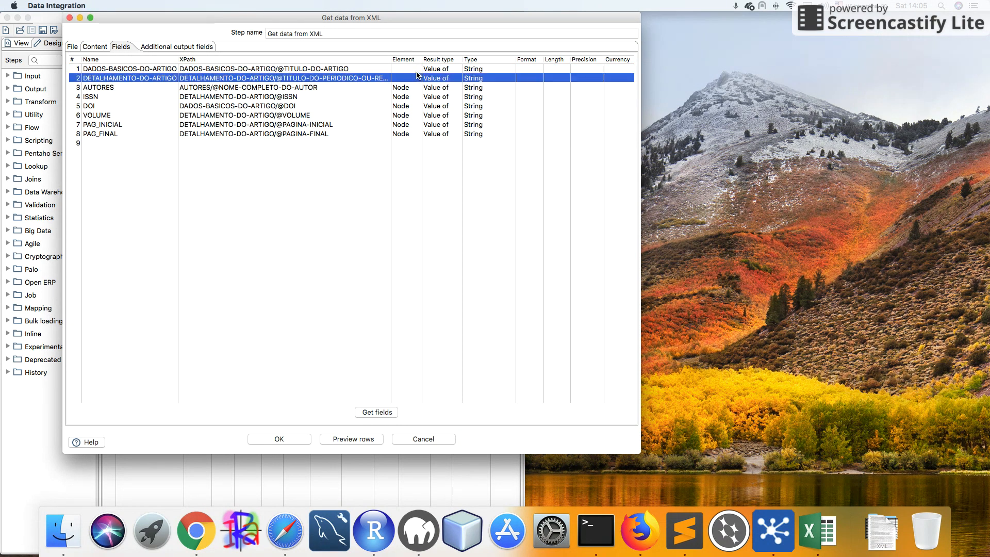
{"action": "left_click", "coordinate": [419, 70]}
{"action": "left_click", "coordinate": [419, 69]}
{"action": "left_click", "coordinate": [405, 79]}
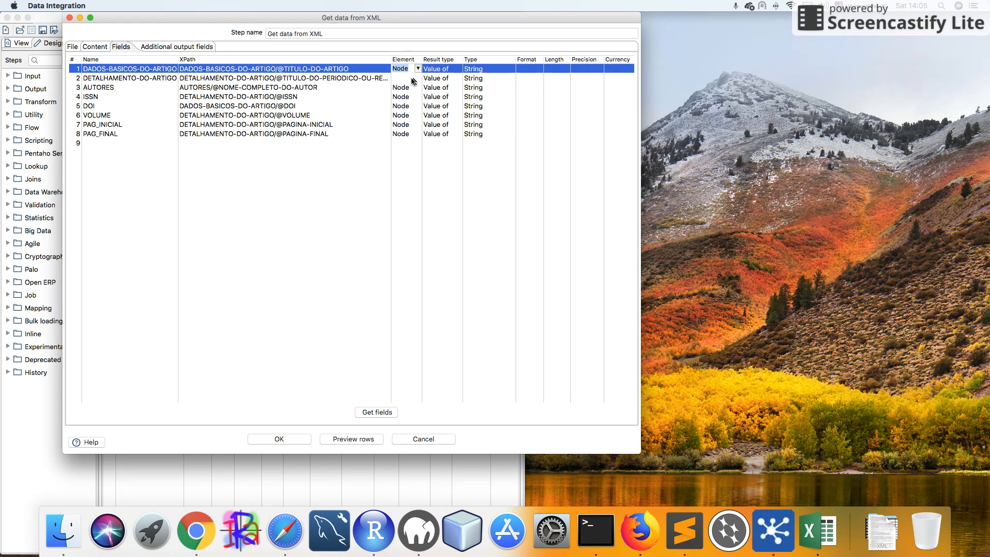
- View the Element options for the second field, DETALHAMENTO-DO-ARTIGO, and set its Element to Node
{"action": "left_click", "coordinate": [416, 76]}
{"action": "left_click", "coordinate": [415, 77]}
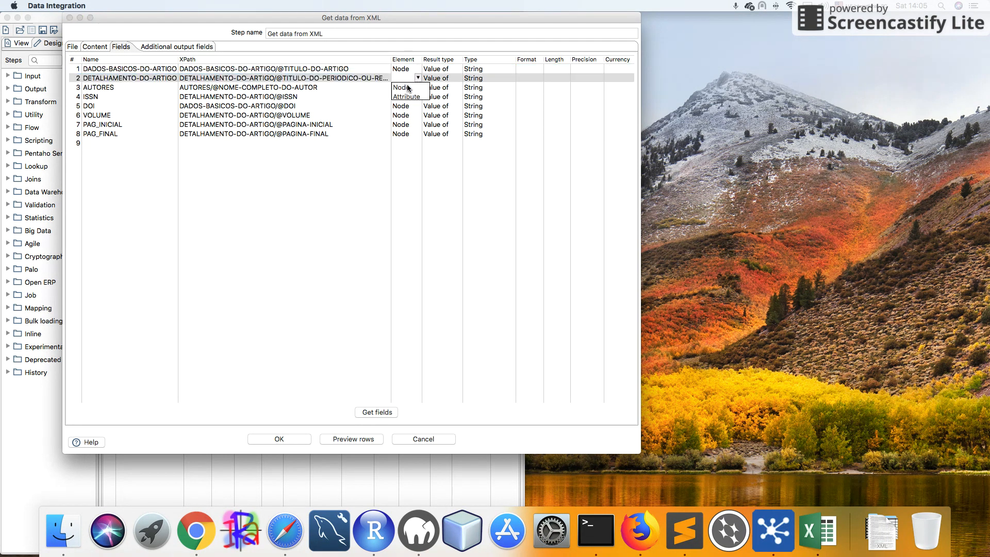
{"action": "left_click", "coordinate": [404, 88]}
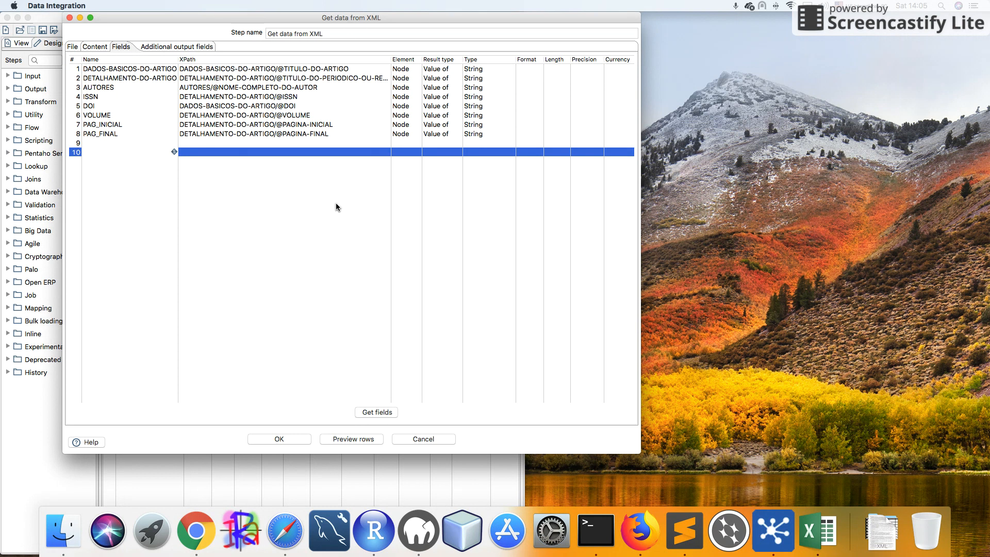
- Widen the XPath column until the full path of the DETALHAMENTO-DO-ARTIGO field fits
{"action": "left_click", "coordinate": [322, 69]}
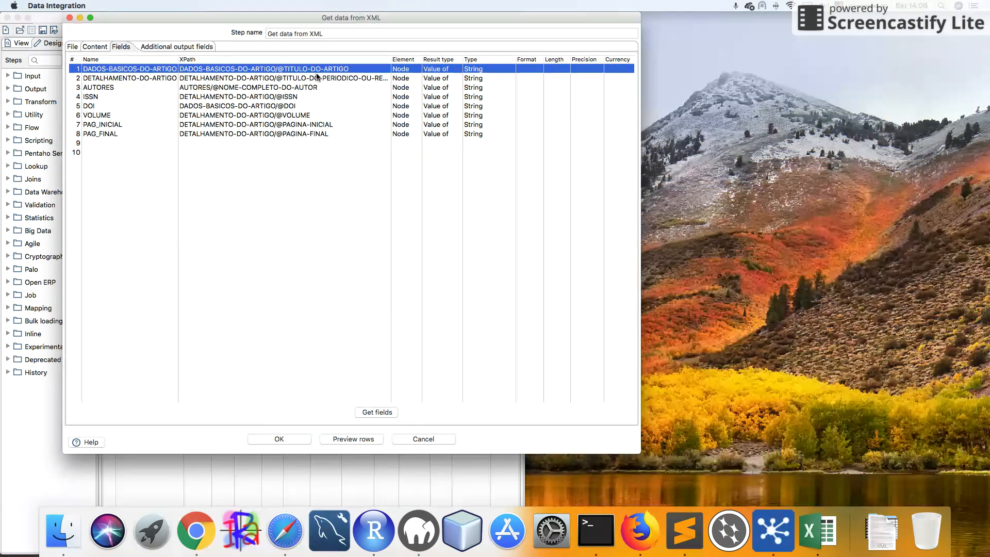
{"action": "left_click", "coordinate": [121, 80]}
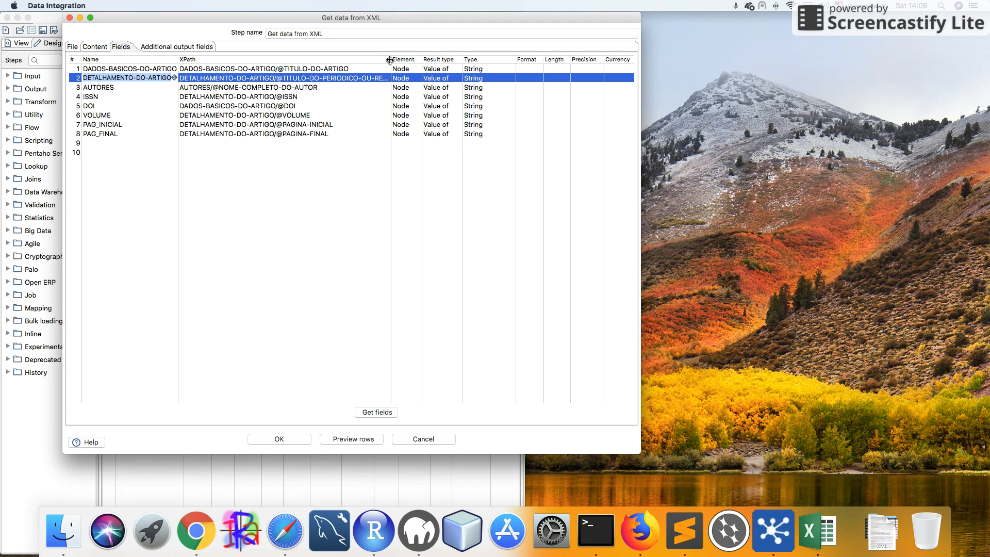
{"action": "left_click_drag", "start_coordinate": [391, 61], "coordinate": [502, 62]}
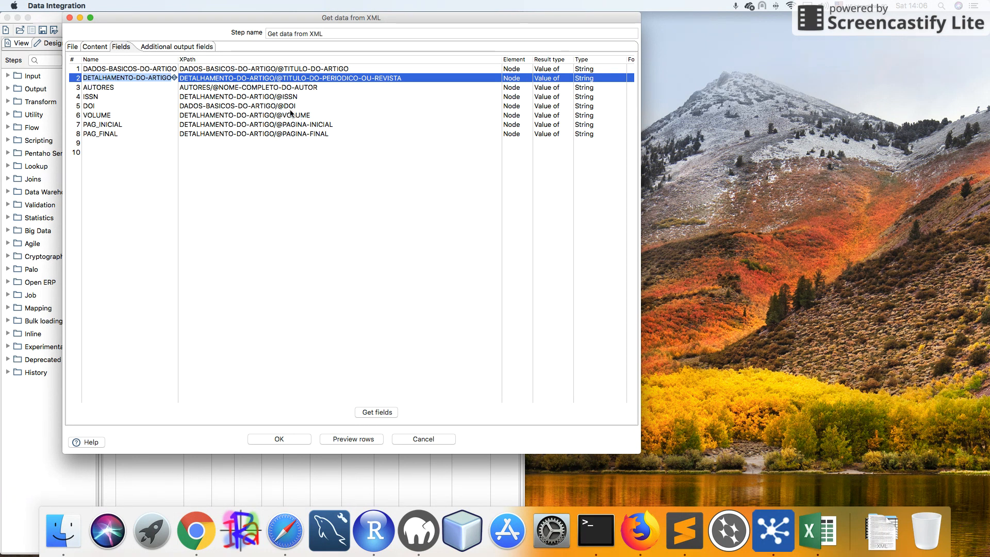
- Check the Short filename field among the additional output fields, then return to the field definitions
{"action": "left_click", "coordinate": [161, 47]}
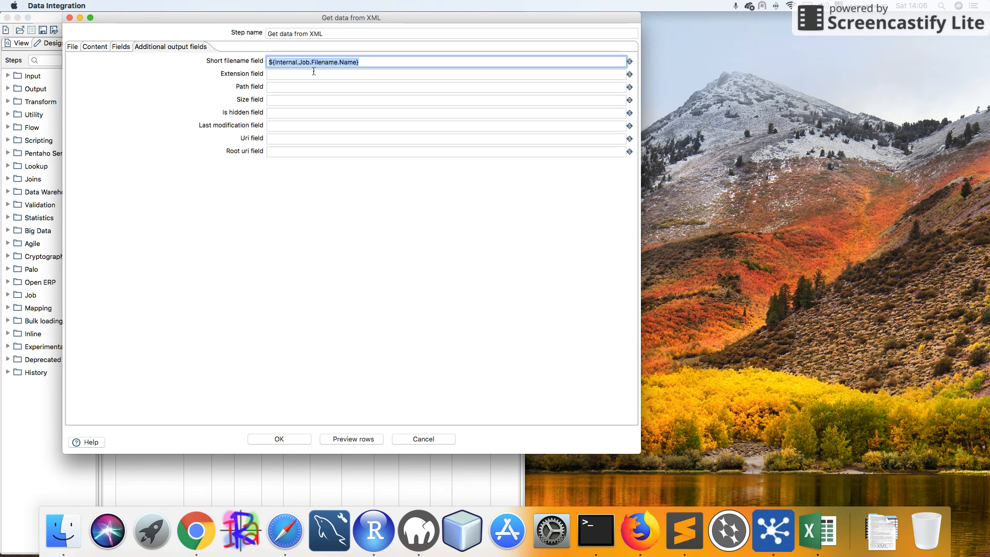
{"action": "left_click", "coordinate": [119, 48]}
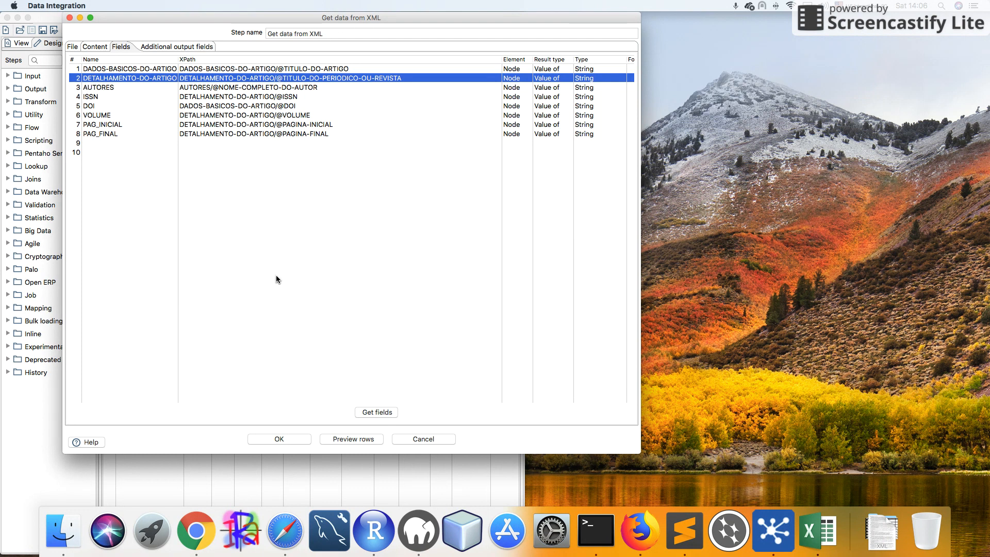
{"action": "left_click", "coordinate": [142, 269]}
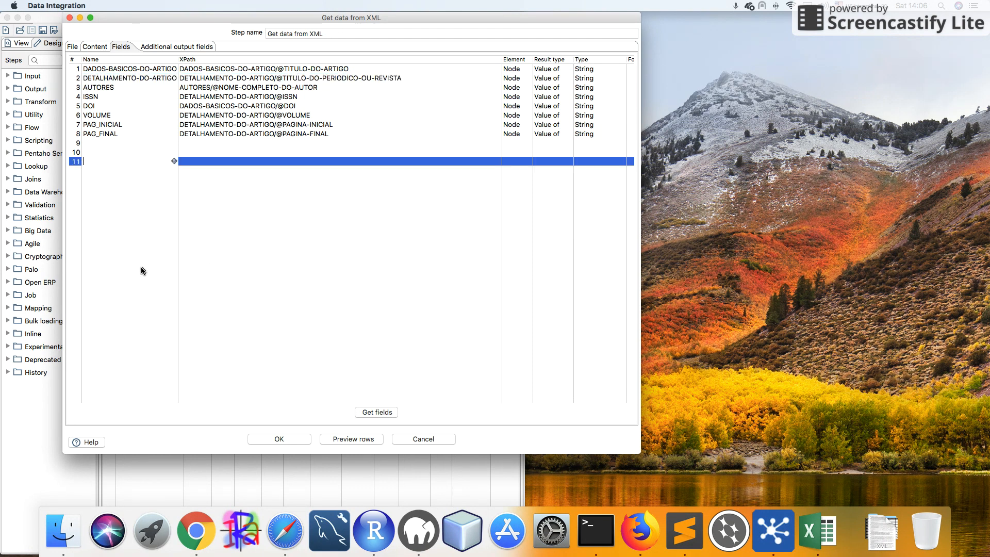
- Preview the XML step's rows, narrowing the DADOS-BASICOS-DO-ARTIGO column and collapsing the AUTORES column
{"action": "left_click", "coordinate": [350, 440]}
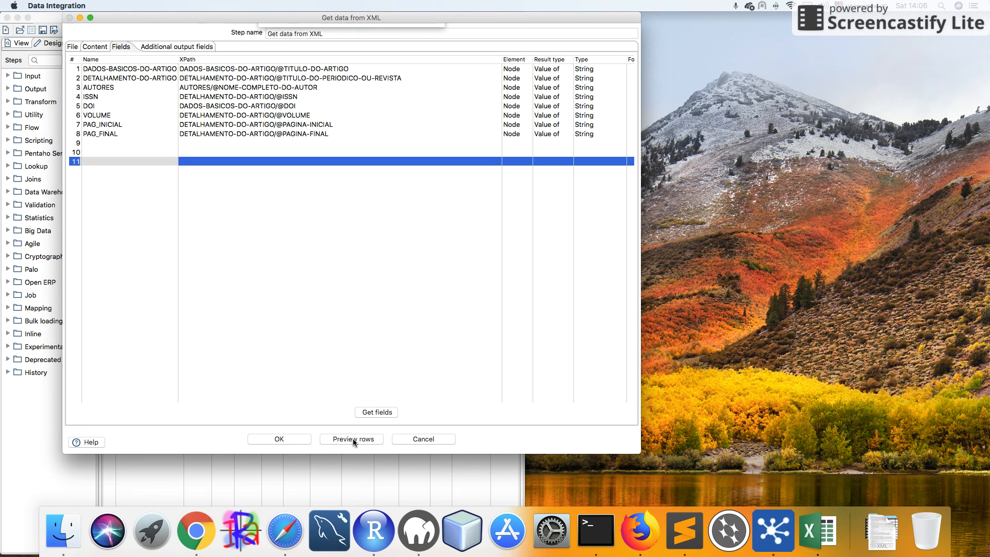
{"action": "left_click", "coordinate": [324, 63]}
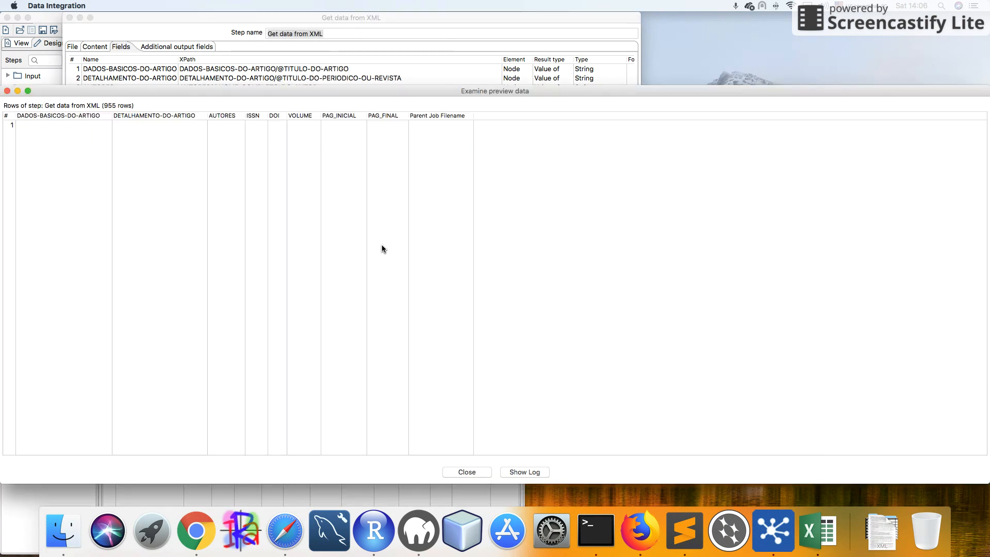
{"action": "scroll", "coordinate": [369, 257], "scroll_direction": "down", "scroll_amount": 2}
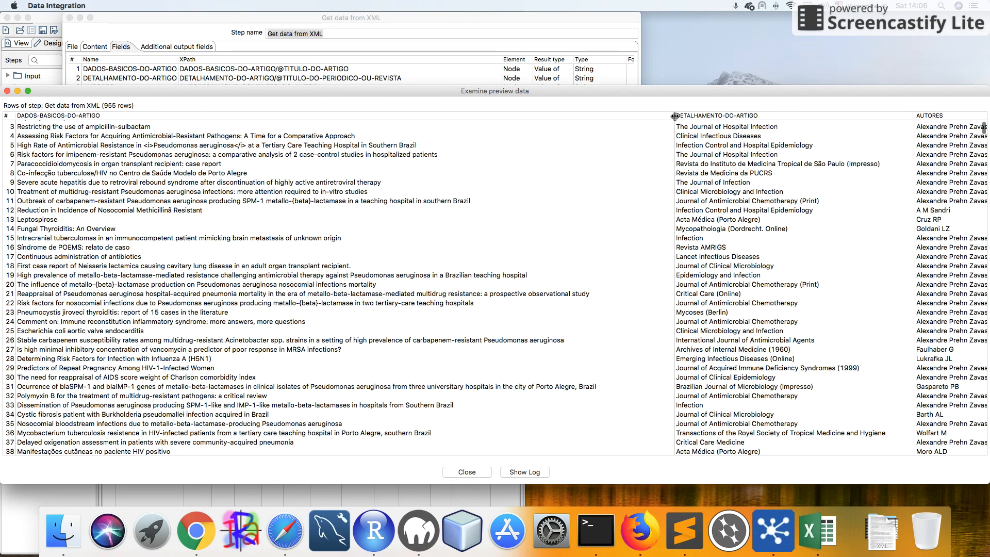
{"action": "left_click_drag", "start_coordinate": [435, 118], "coordinate": [320, 116]}
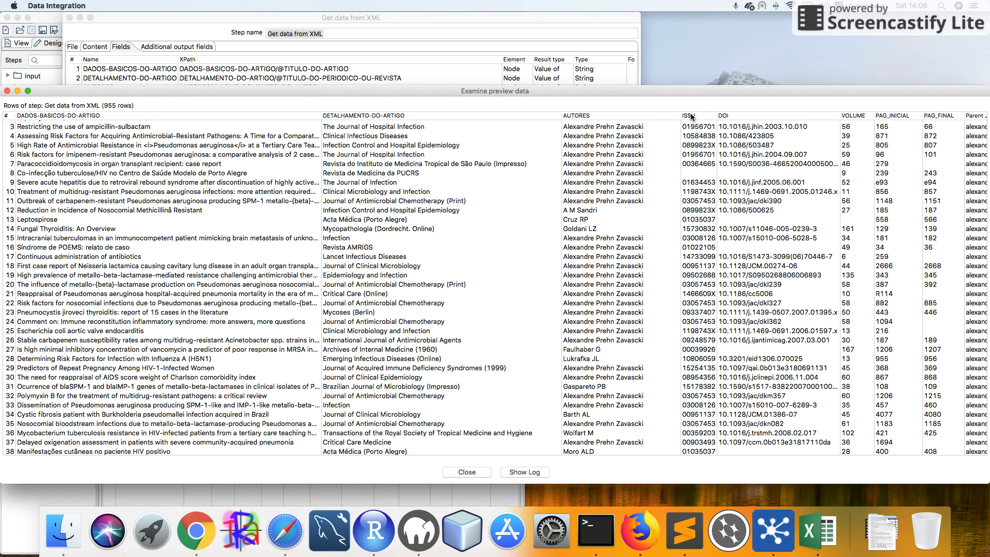
{"action": "left_click_drag", "start_coordinate": [679, 115], "coordinate": [464, 104]}
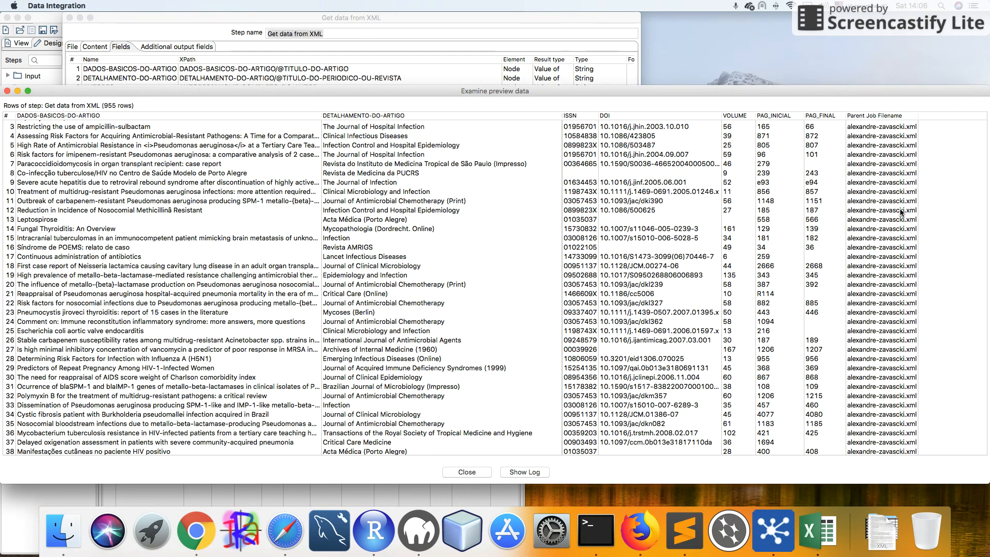
- Examine the remaining preview rows and their Parent Job Filename values, then close the preview and accept the Get data from XML settings
{"action": "scroll", "coordinate": [888, 202], "scroll_direction": "down", "scroll_amount": 2}
{"action": "scroll", "coordinate": [888, 202], "scroll_direction": "down", "scroll_amount": 20}
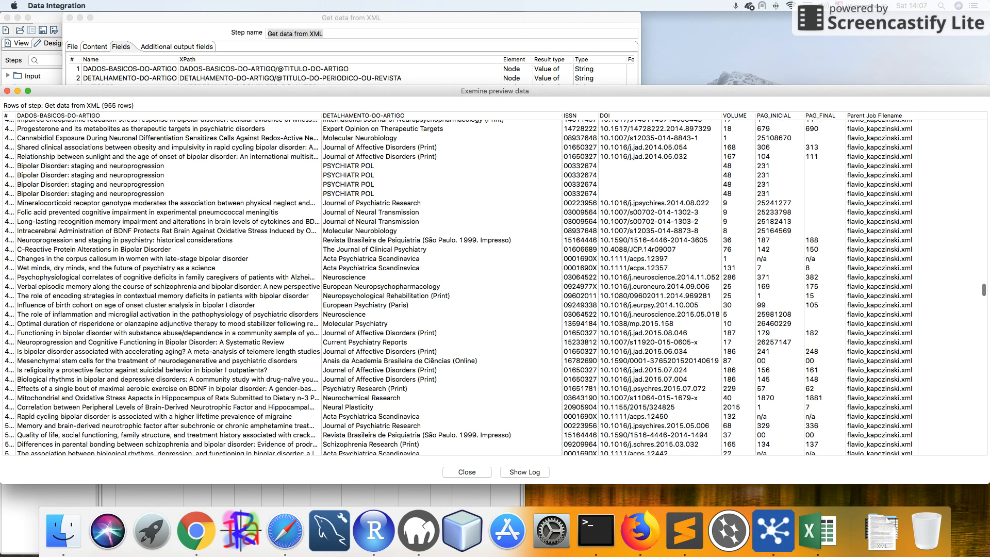
{"action": "scroll", "coordinate": [495, 287], "scroll_direction": "down", "scroll_amount": 20}
{"action": "left_click", "coordinate": [8, 91]}
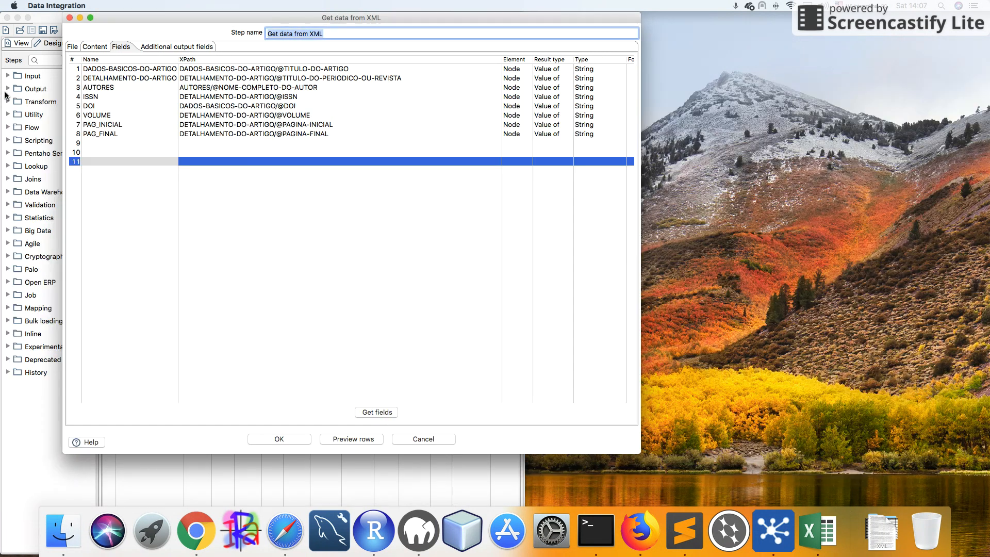
{"action": "left_click", "coordinate": [280, 439]}
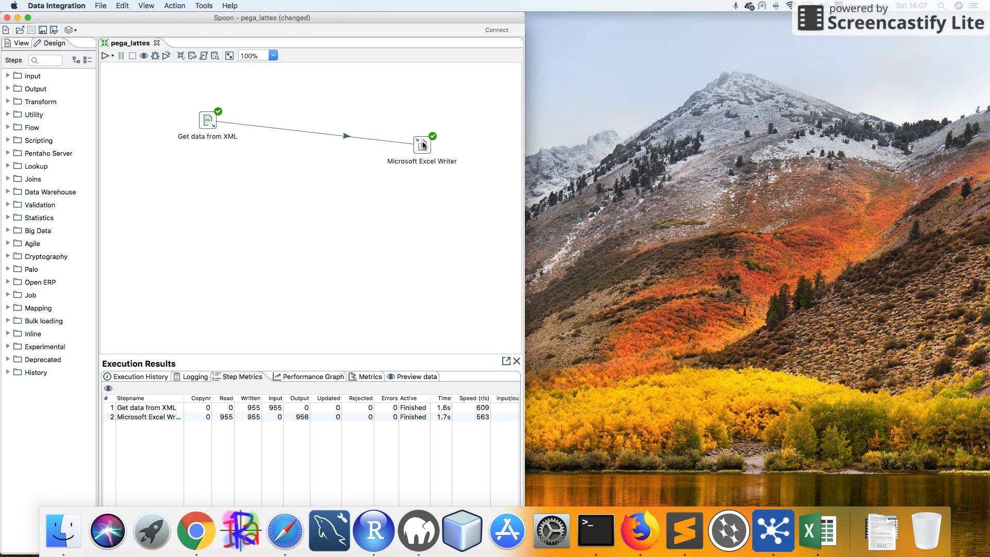
- Open the Microsoft Excel Writer settings, display the content options with the output fields, and reposition the dialog to show the whole list
{"action": "mouse_move", "coordinate": [423, 145]}
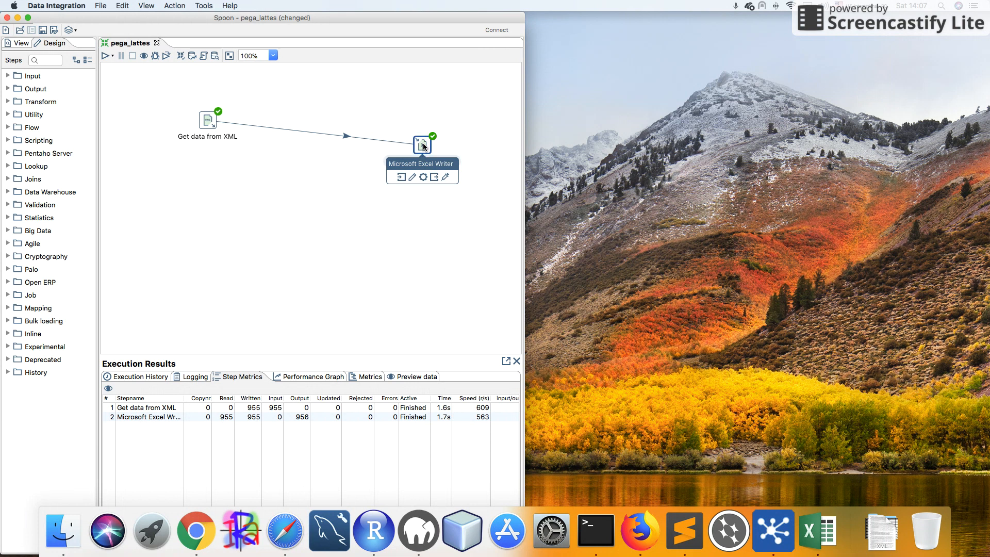
{"action": "double_click", "coordinate": [423, 145]}
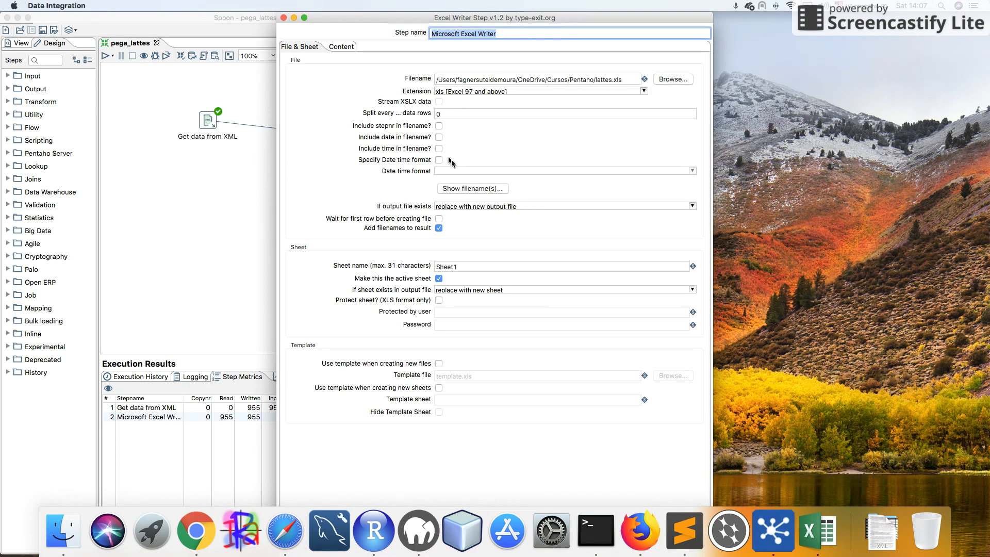
{"action": "left_click", "coordinate": [343, 48]}
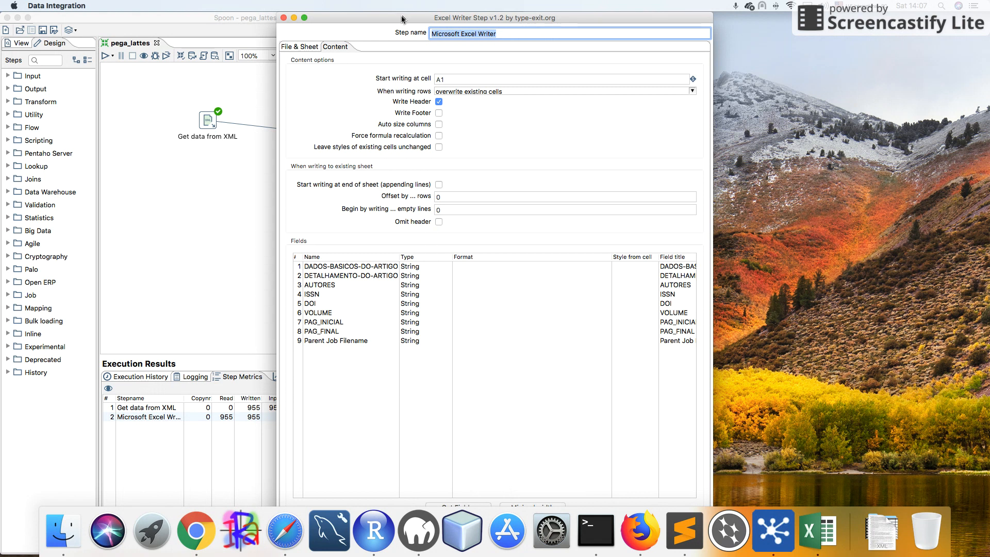
{"action": "left_click_drag", "start_coordinate": [400, 20], "coordinate": [383, 41]}
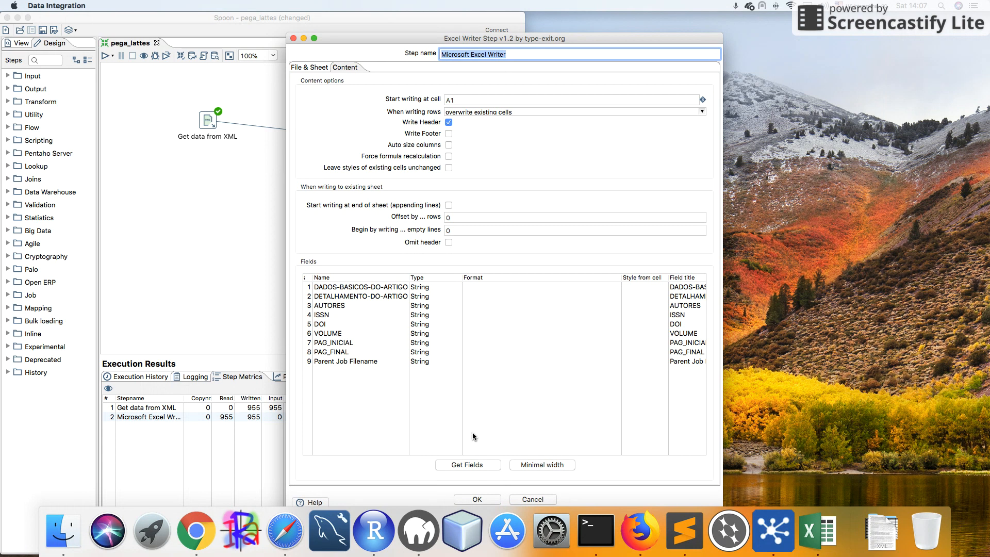
- Get the output fields from the incoming XML step, clearing the existing entries and adding all fields
{"action": "left_click", "coordinate": [463, 466]}
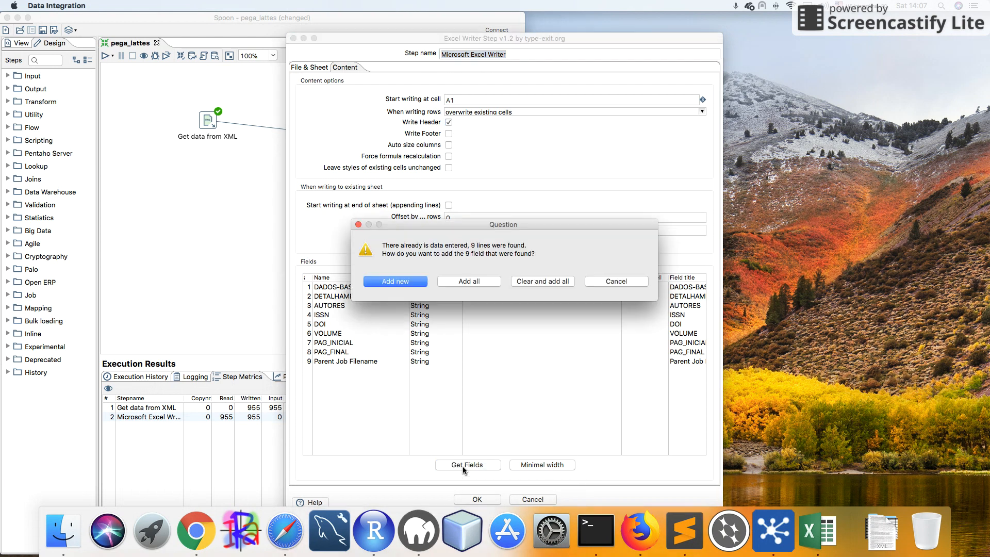
{"action": "left_click", "coordinate": [548, 283]}
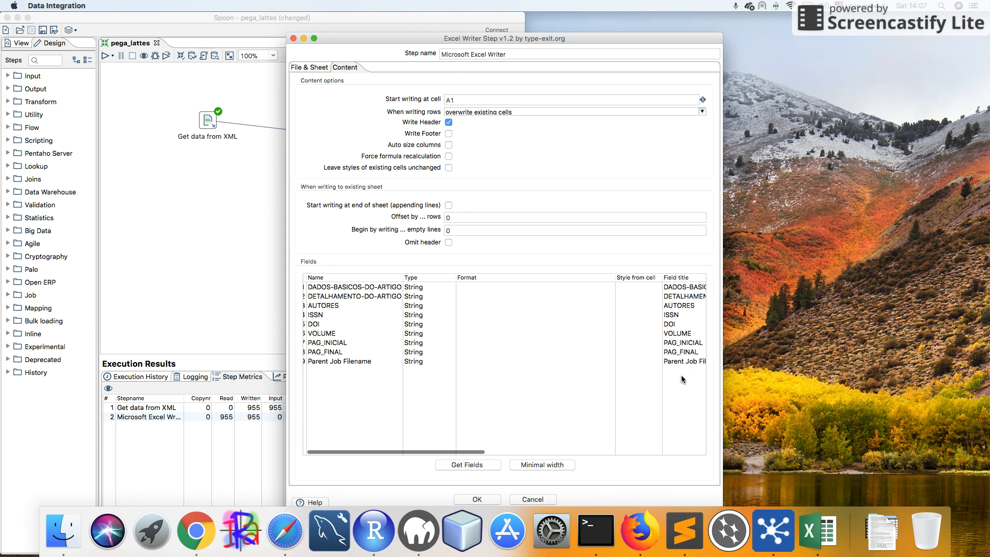
{"action": "left_click_drag", "start_coordinate": [332, 452], "coordinate": [329, 452]}
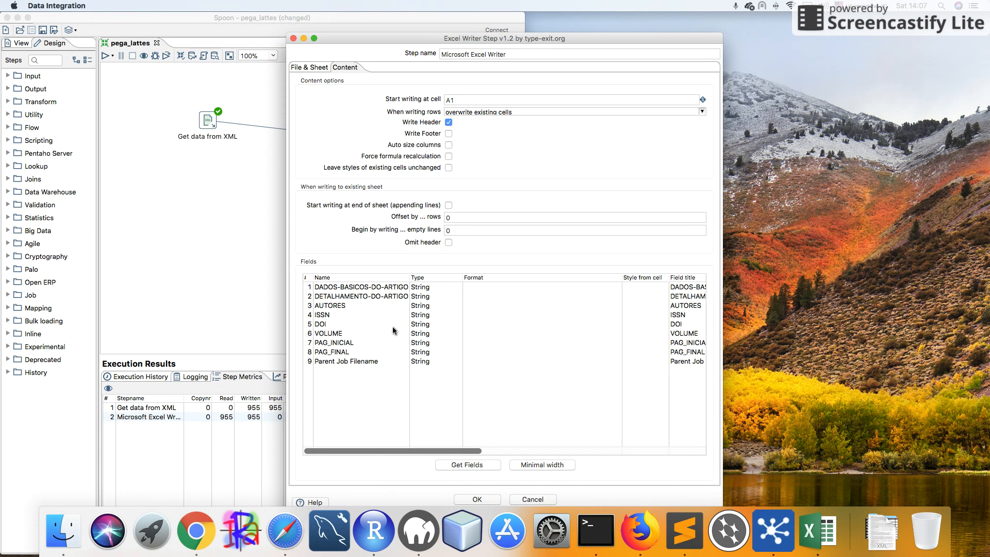
{"action": "scroll", "coordinate": [437, 296], "scroll_direction": "right", "scroll_amount": 1}
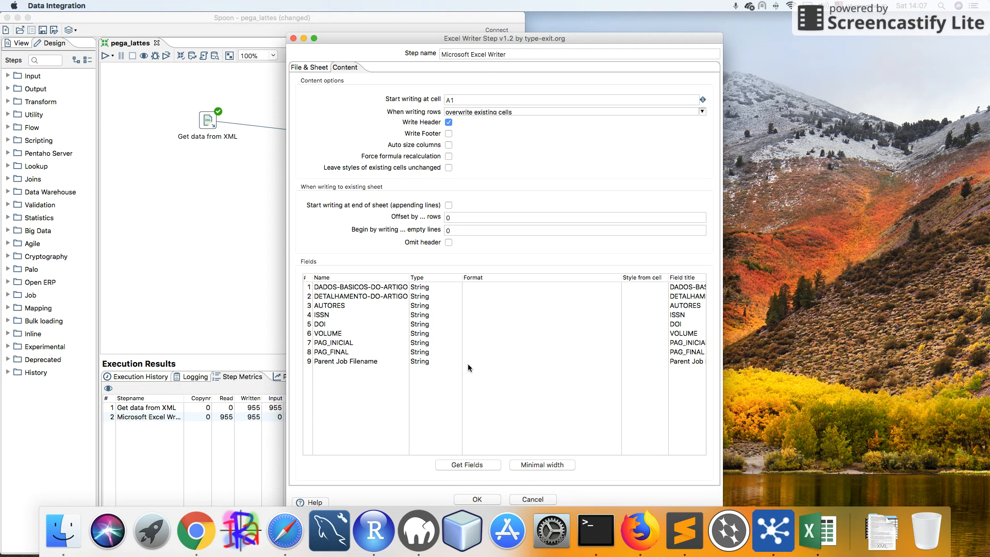
- Set the type of the VOLUME output field to Integer
{"action": "left_click", "coordinate": [415, 333]}
{"action": "left_click", "coordinate": [452, 335]}
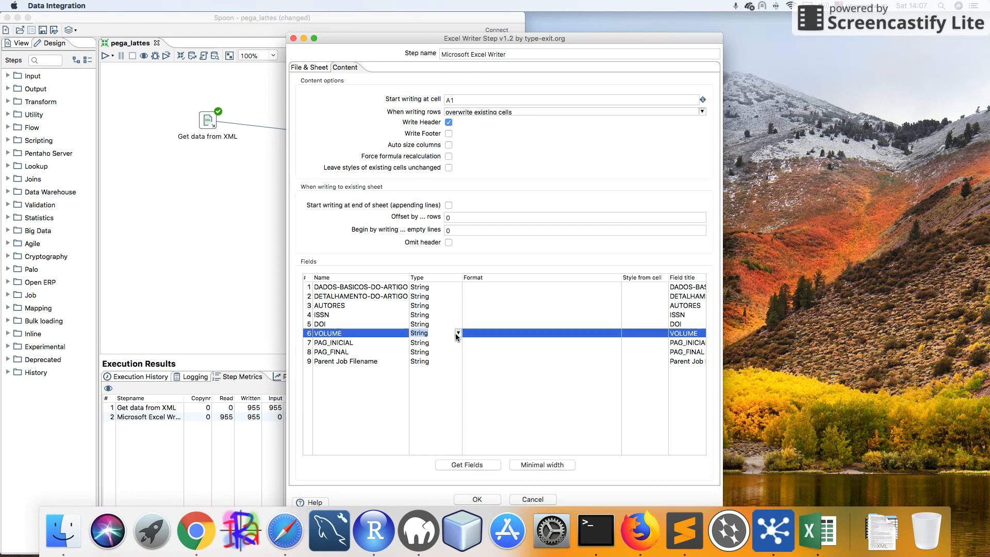
{"action": "left_click", "coordinate": [458, 333]}
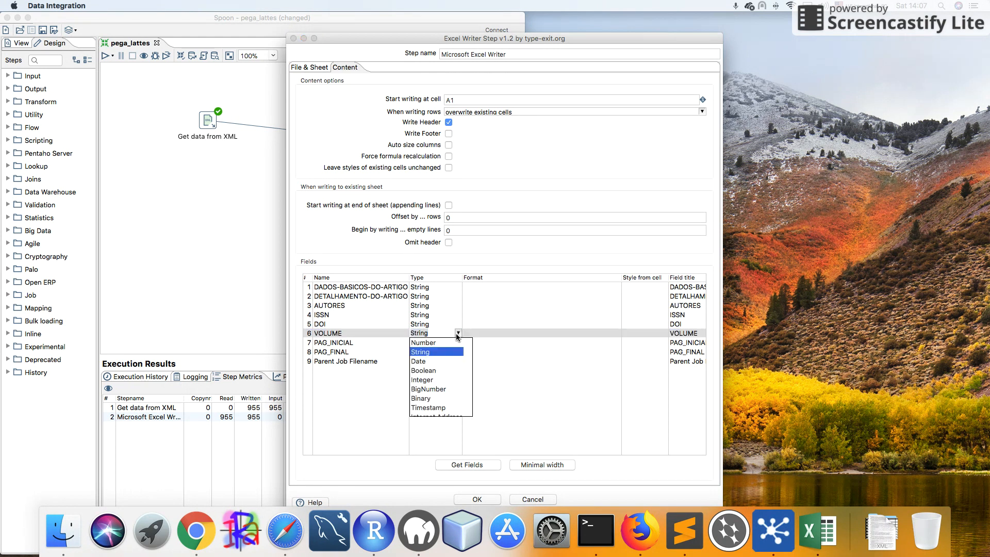
{"action": "left_click", "coordinate": [434, 380]}
- Set the type of the PAG_INICIAL output field to Integer and accept the Excel Writer settings
{"action": "left_click", "coordinate": [431, 344]}
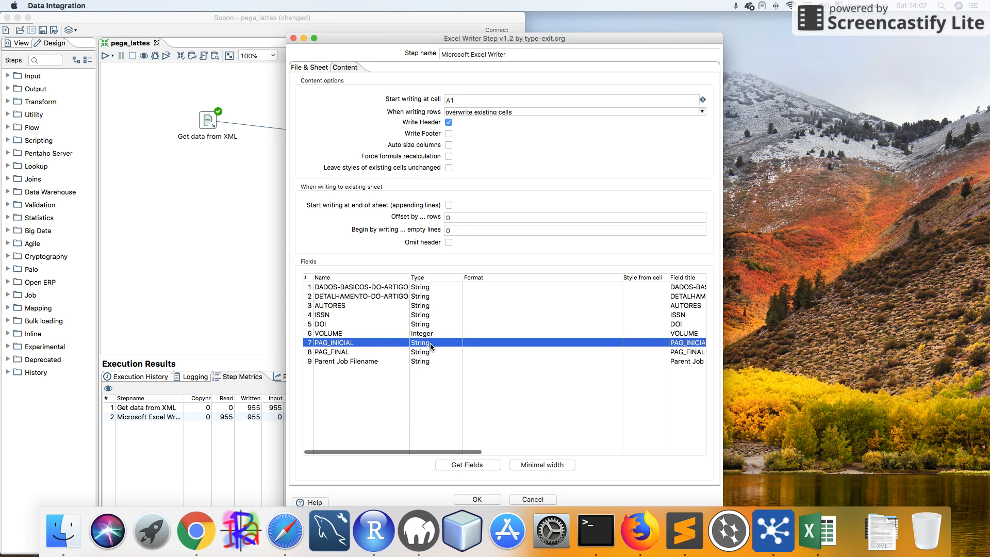
{"action": "left_click", "coordinate": [462, 342]}
{"action": "left_click", "coordinate": [458, 342]}
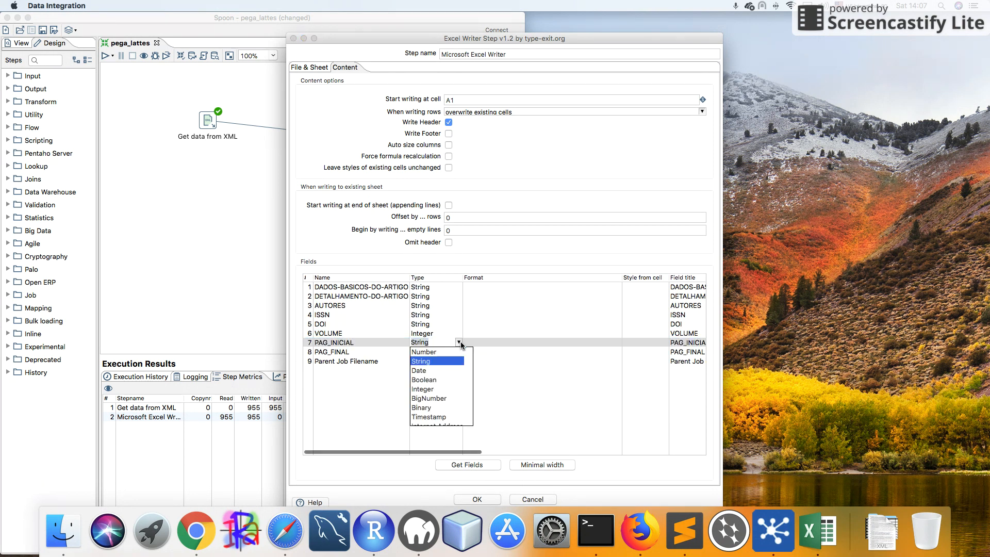
{"action": "left_click", "coordinate": [428, 391]}
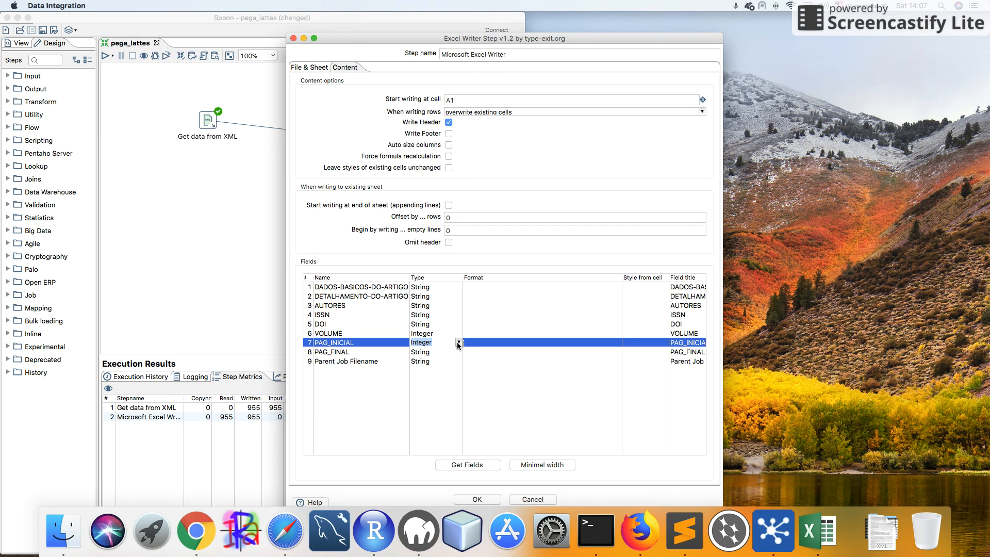
{"action": "left_click", "coordinate": [478, 499]}
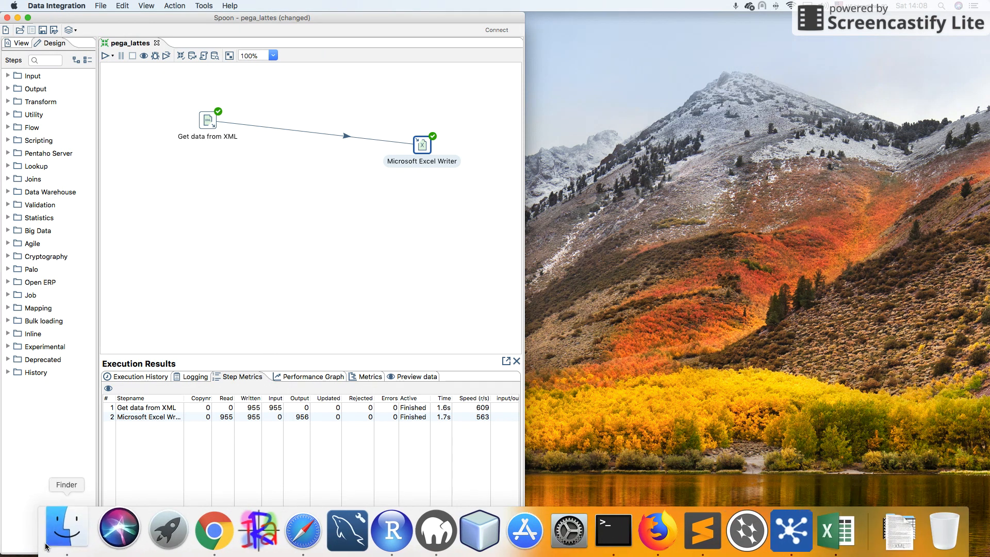
- Switch to Finder, locate the output file lattes.xls.xls in the Pentaho folder under Cursos, and return to the pega_lattes transformation
{"action": "left_click", "coordinate": [63, 532]}
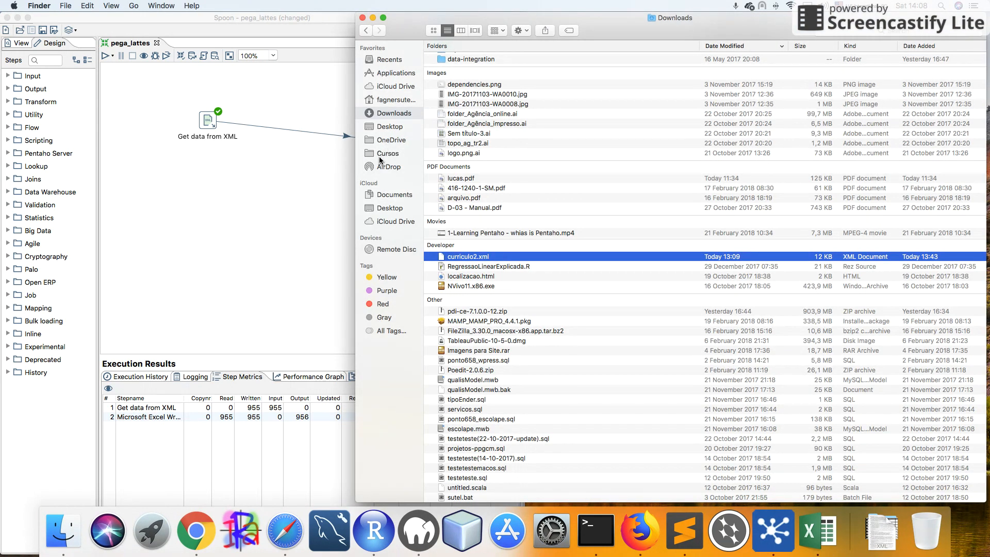
{"action": "left_click", "coordinate": [365, 31]}
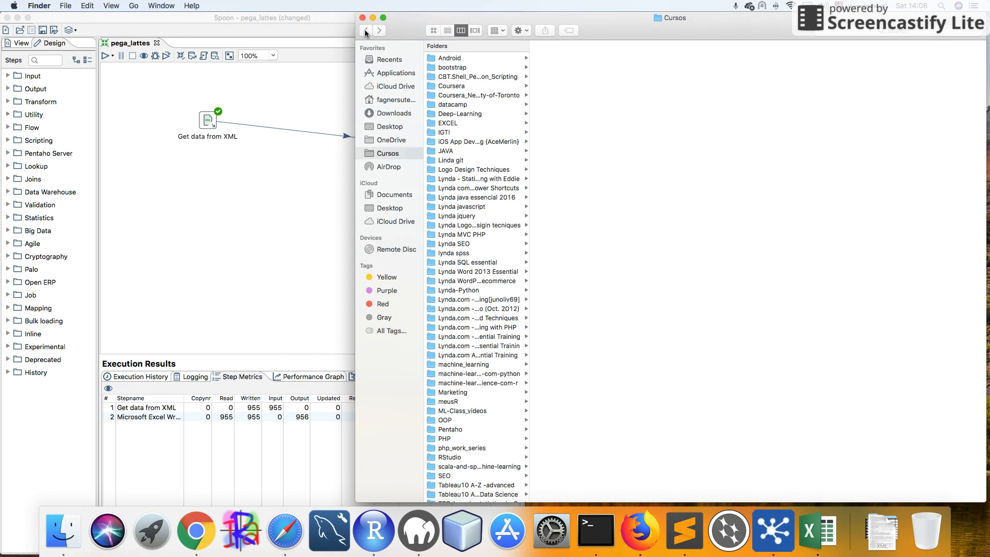
{"action": "left_click", "coordinate": [365, 31]}
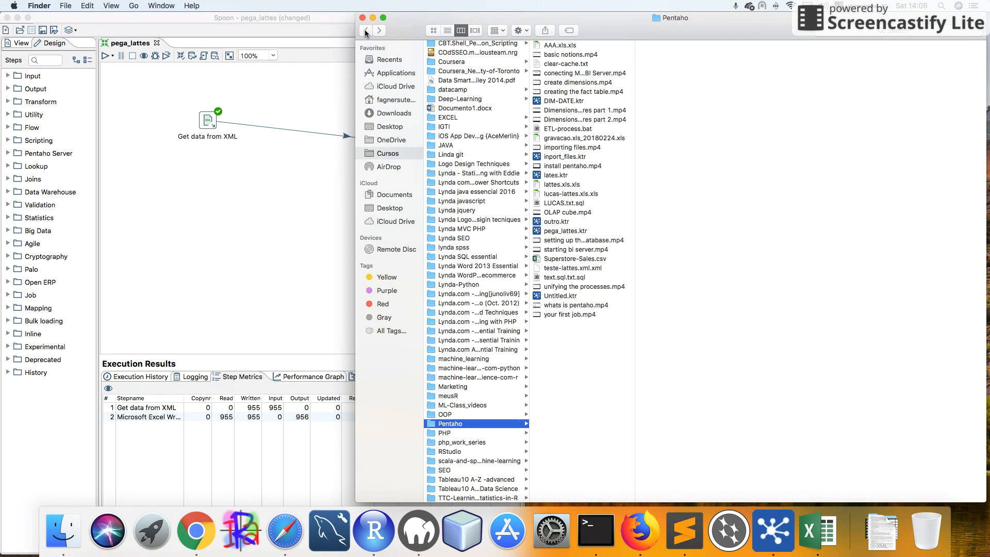
{"action": "left_click", "coordinate": [561, 185]}
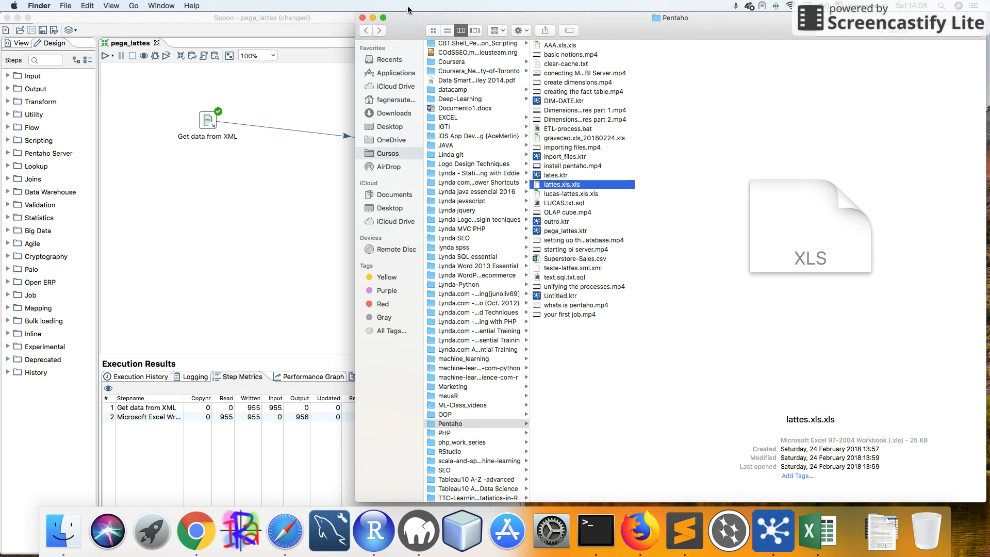
{"action": "left_click_drag", "start_coordinate": [427, 19], "coordinate": [431, 19]}
{"action": "left_click", "coordinate": [330, 22]}
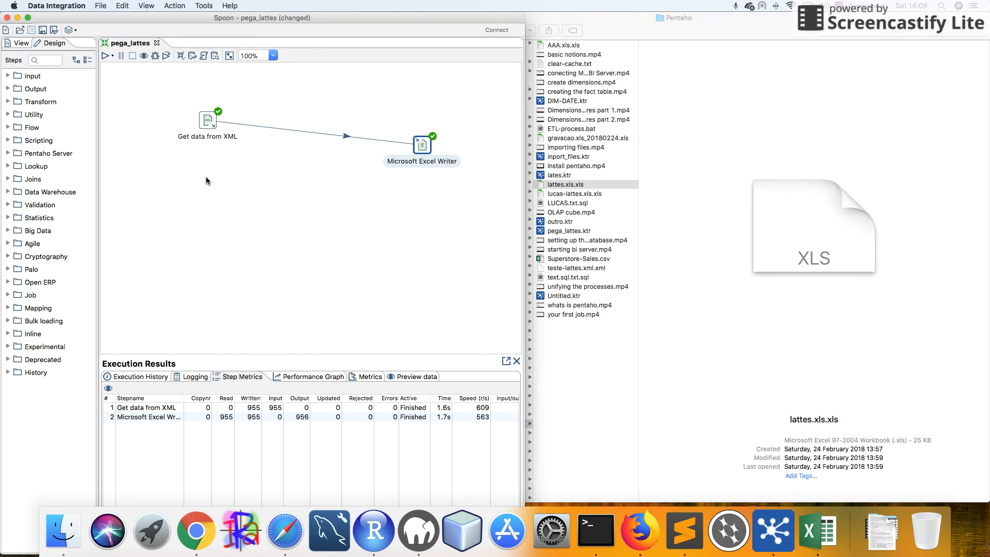
{"action": "left_click", "coordinate": [213, 128]}
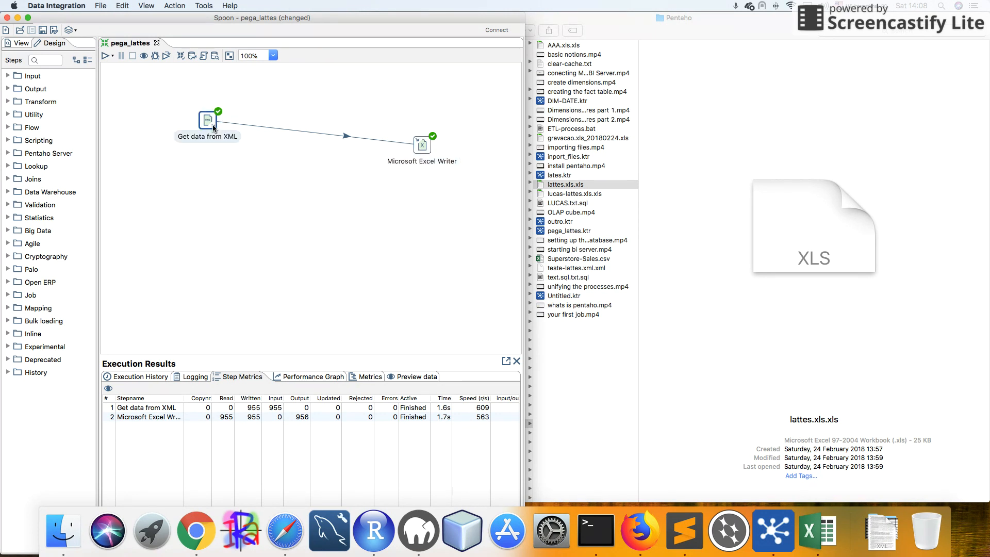
{"action": "left_click", "coordinate": [283, 205]}
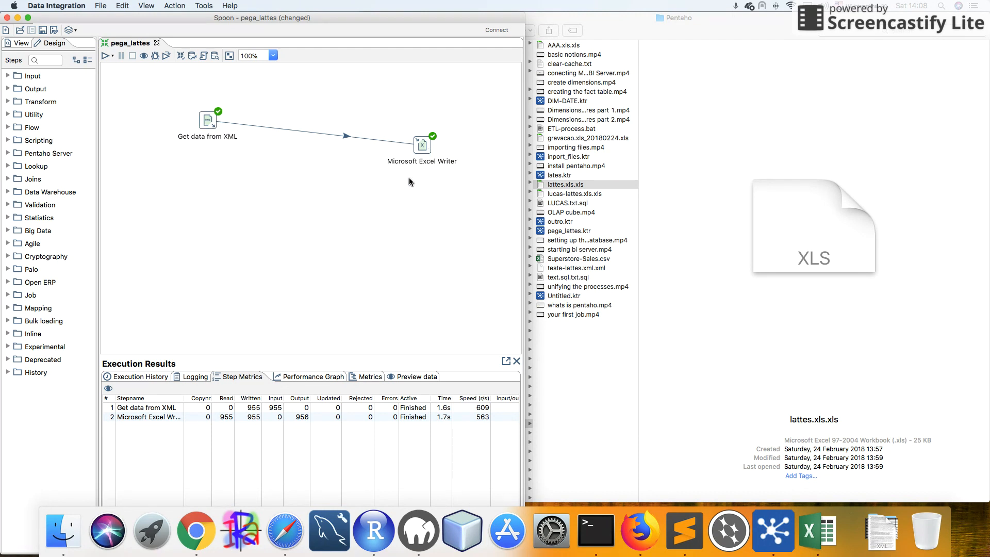
- Switch to Finder, delete the old lattes.xls.xls output file from the Pentaho folder, and return to the pega_lattes transformation
{"action": "left_click", "coordinate": [563, 184]}
{"action": "key", "text": "super+BackSpace"}
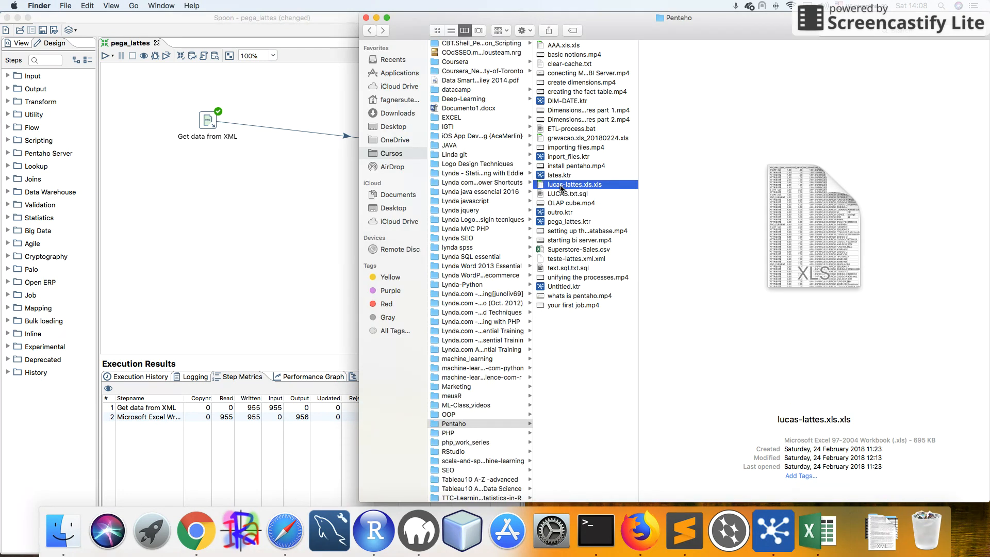
{"action": "left_click", "coordinate": [301, 196]}
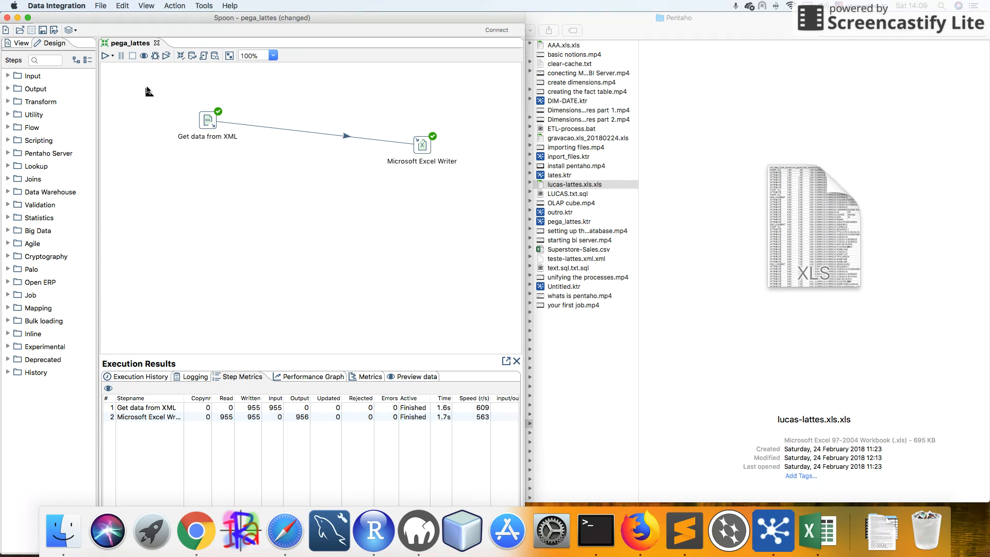
- Run the pega_lattes transformation with the Pentaho local configuration and Basic log level
{"action": "left_click", "coordinate": [105, 58]}
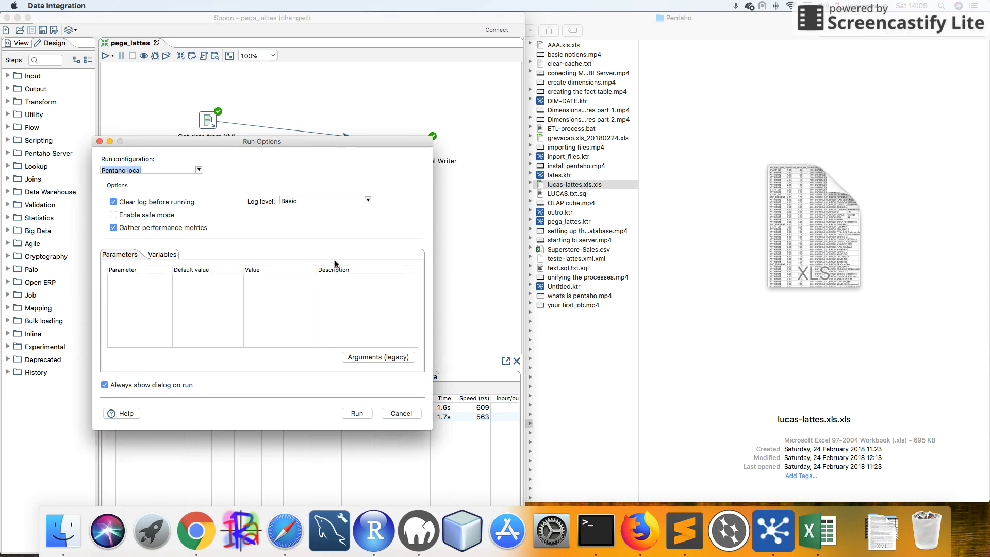
{"action": "left_click_drag", "start_coordinate": [276, 141], "coordinate": [285, 132]}
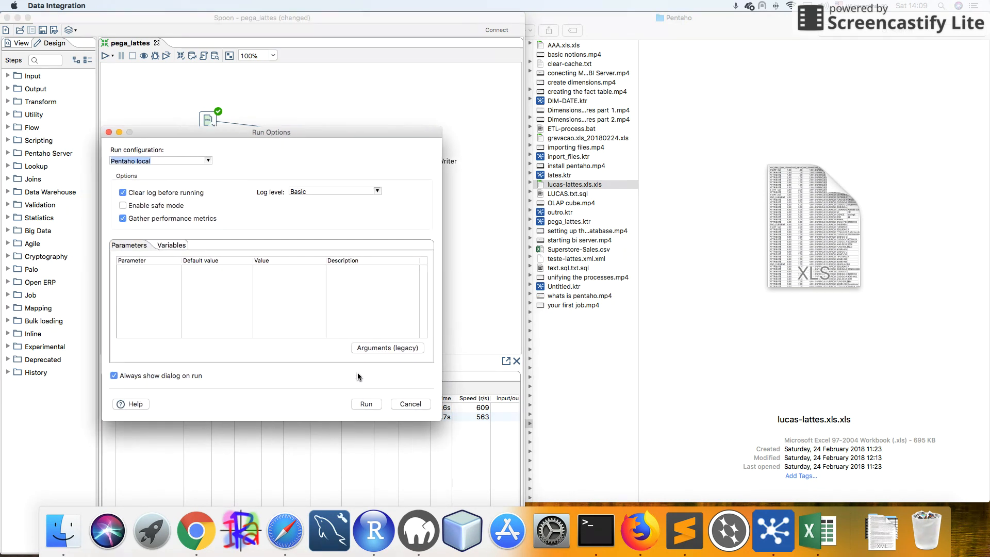
{"action": "left_click", "coordinate": [363, 405]}
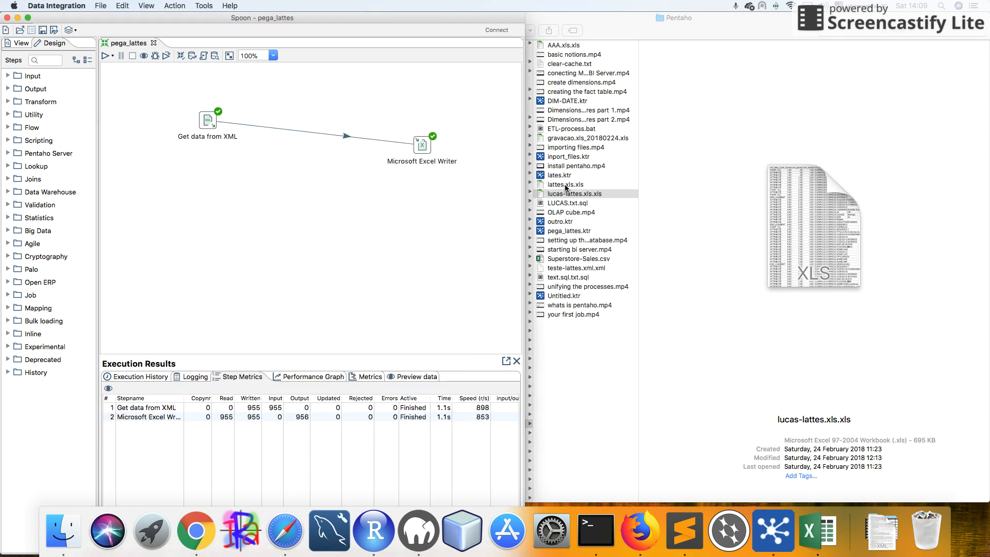
- Select the newly generated lattes.xls.xls in Finder, open it in Excel, and enlarge the workbook window
{"action": "left_click", "coordinate": [566, 188]}
{"action": "left_click", "coordinate": [566, 185]}
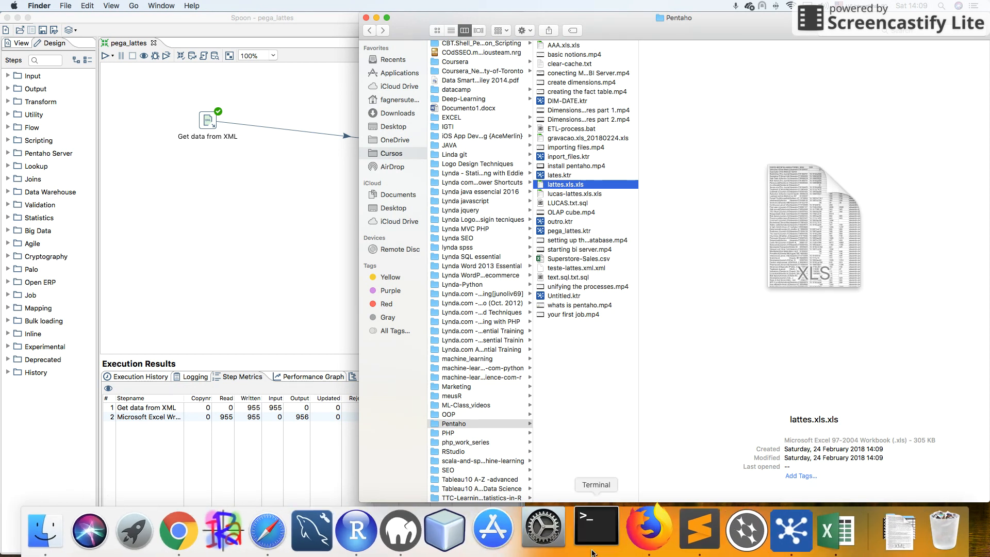
{"action": "left_click", "coordinate": [817, 530]}
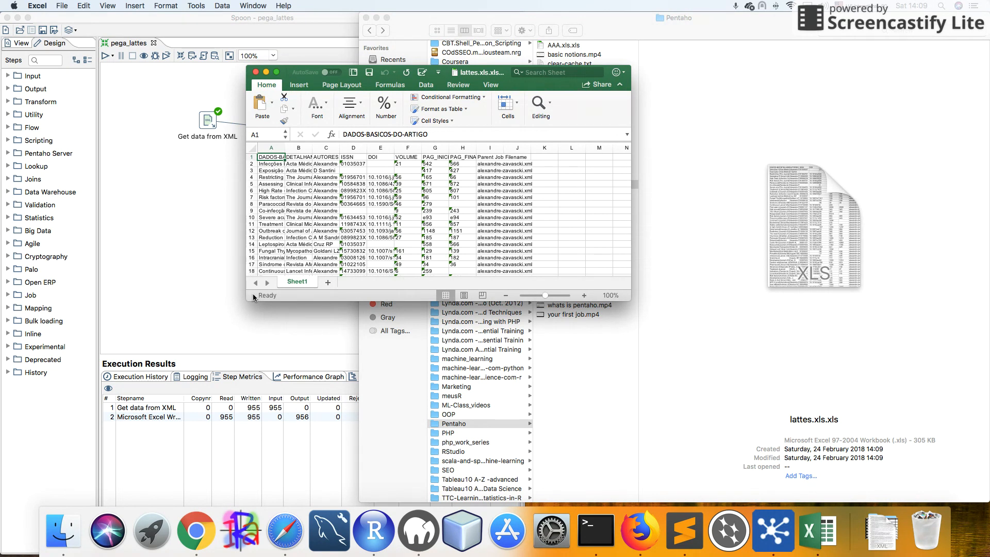
{"action": "left_click_drag", "start_coordinate": [249, 298], "coordinate": [130, 366]}
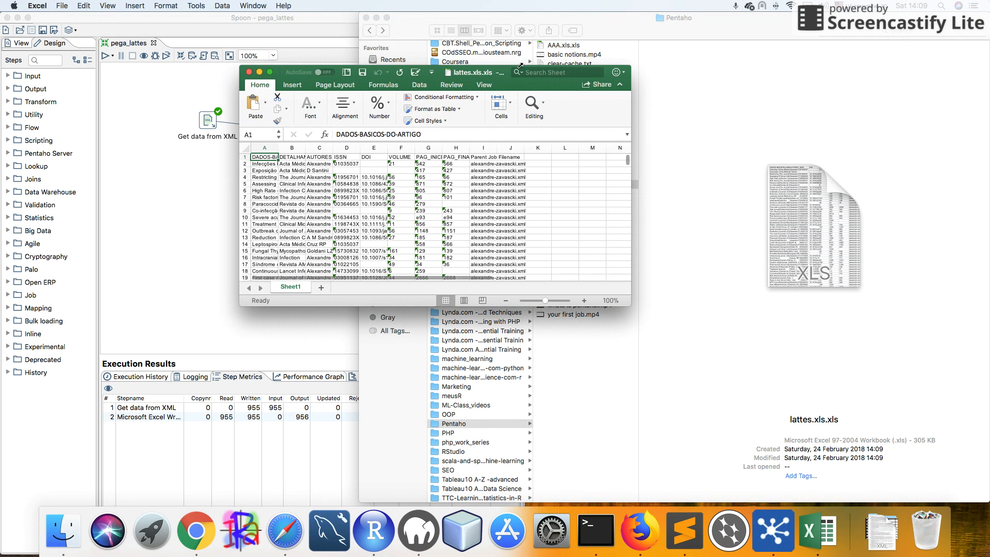
{"action": "left_click_drag", "start_coordinate": [631, 370], "coordinate": [641, 373]}
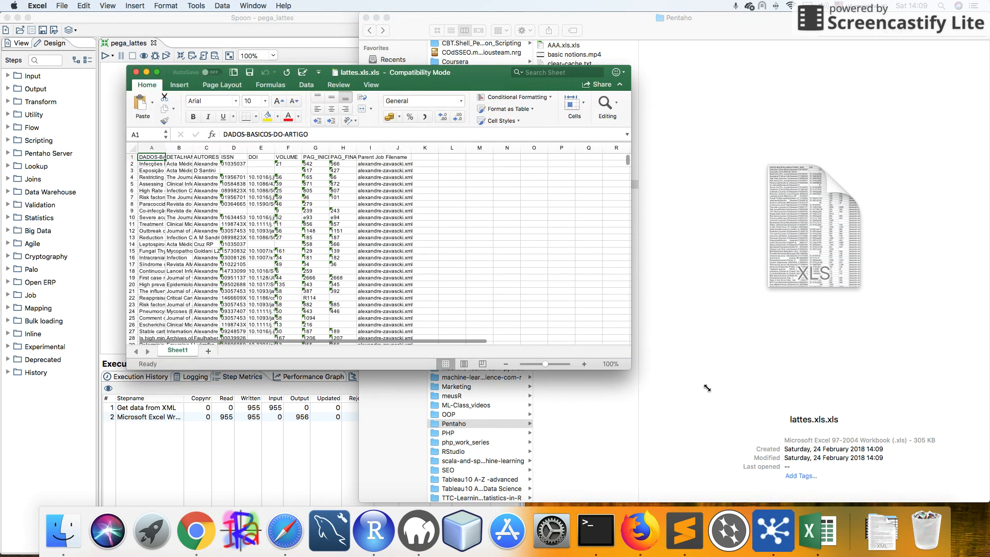
{"action": "left_click_drag", "start_coordinate": [885, 458], "coordinate": [904, 505]}
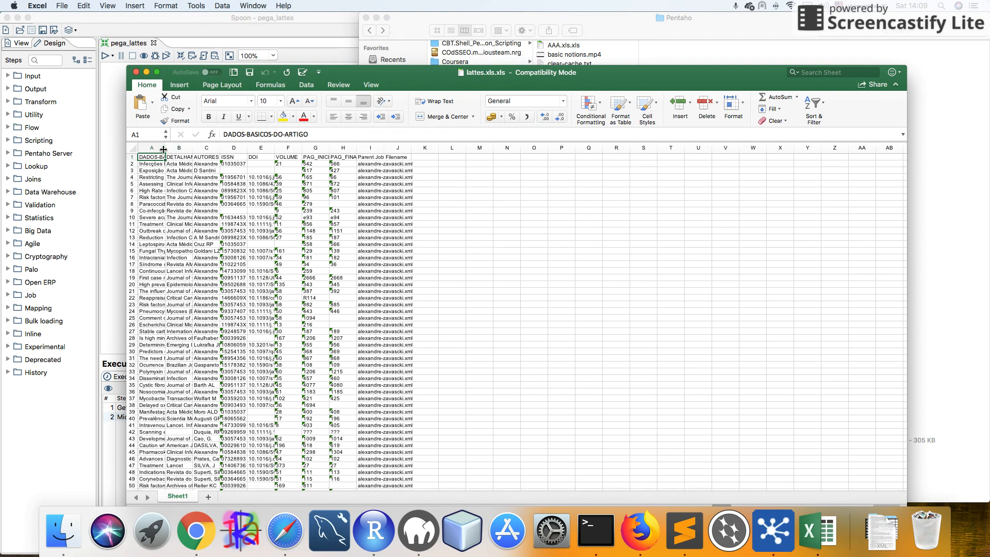
- Widen the DADOS-BASICOS-DO-ARTIGO, DETALHAMENTO-DO-ARTIGO, AUTORES, ISSN and DOI columns so their contents can be read
{"action": "left_click_drag", "start_coordinate": [166, 149], "coordinate": [314, 160]}
{"action": "scroll", "coordinate": [223, 219], "scroll_direction": "up", "scroll_amount": 2}
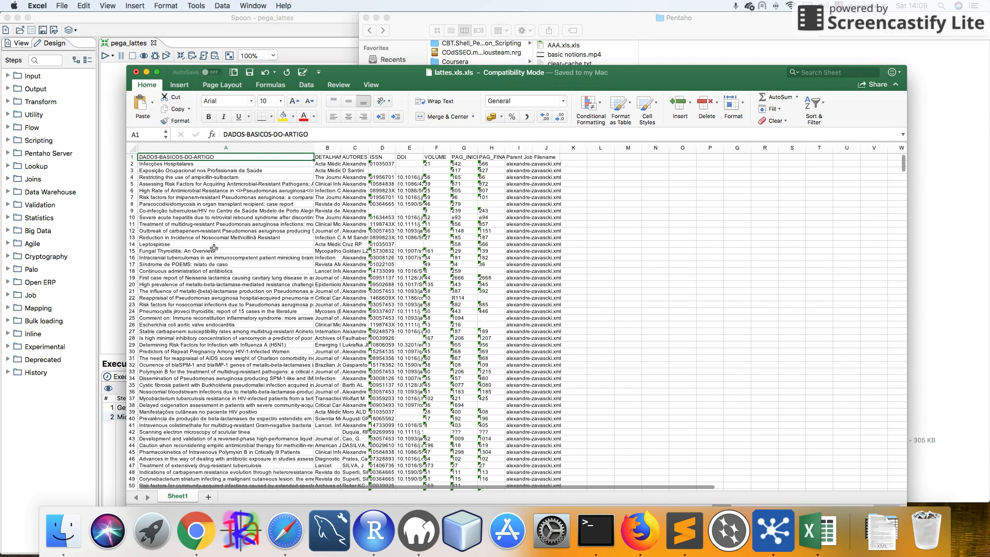
{"action": "scroll", "coordinate": [217, 247], "scroll_direction": "down", "scroll_amount": 10}
{"action": "scroll", "coordinate": [217, 247], "scroll_direction": "up", "scroll_amount": 10}
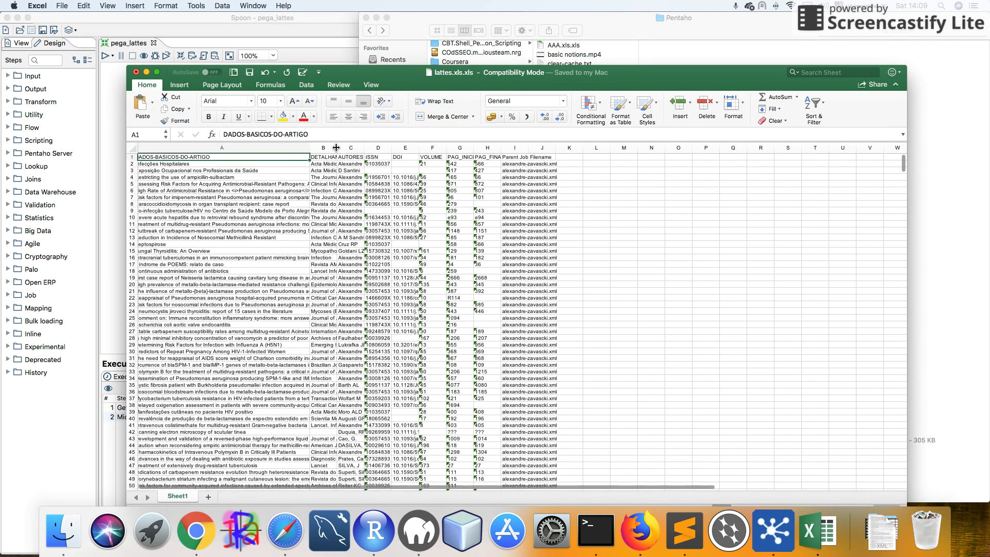
{"action": "left_click_drag", "start_coordinate": [338, 148], "coordinate": [551, 148]}
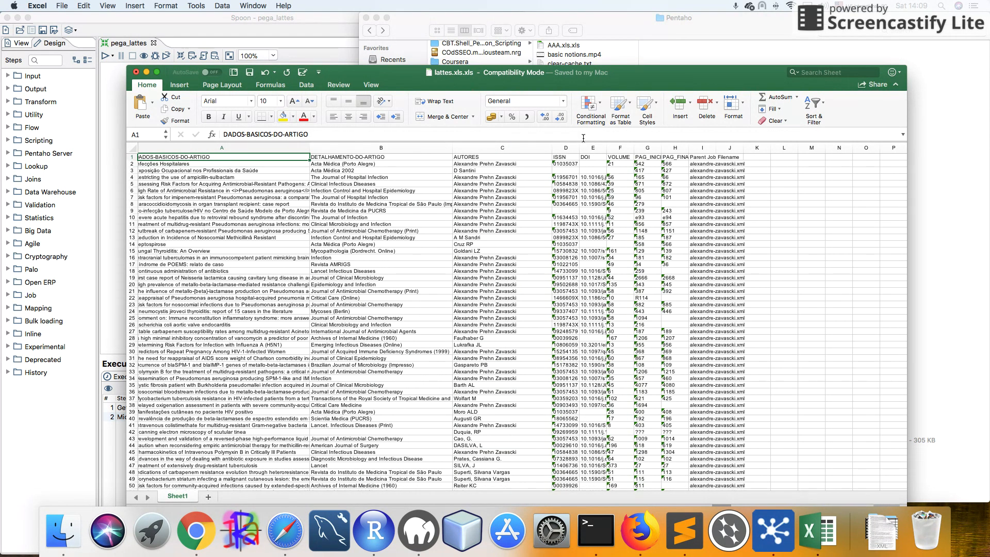
{"action": "left_click_drag", "start_coordinate": [578, 147], "coordinate": [716, 151]}
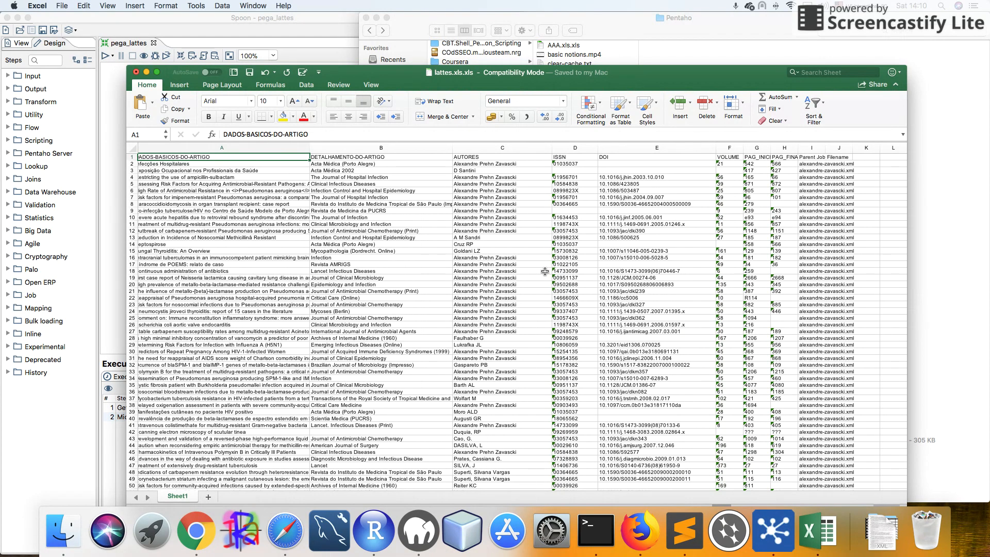
- Look through the extracted article rows from top to bottom, close the workbook, and return to the pega_lattes transformation
{"action": "scroll", "coordinate": [544, 271], "scroll_direction": "down", "scroll_amount": 20}
{"action": "scroll", "coordinate": [545, 272], "scroll_direction": "down", "scroll_amount": 20}
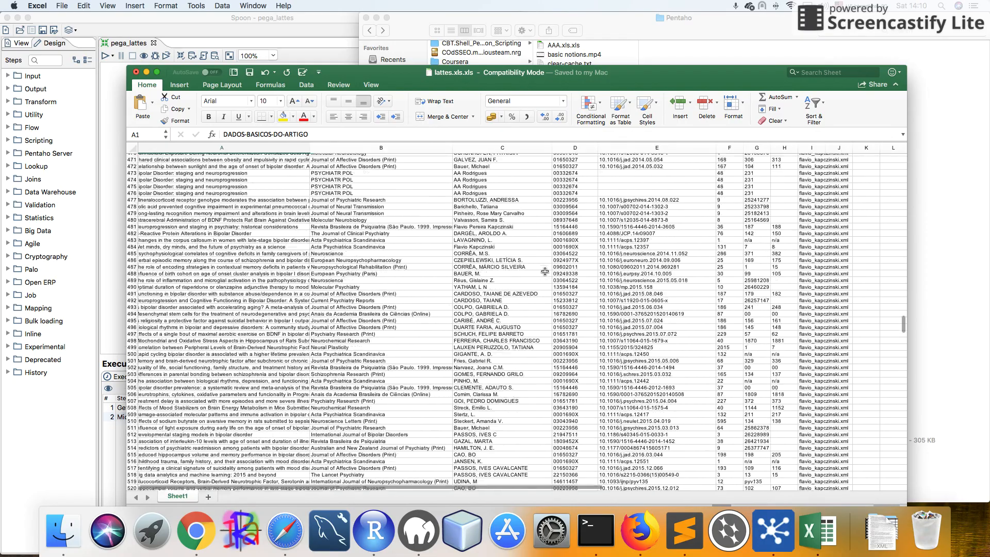
{"action": "scroll", "coordinate": [545, 272], "scroll_direction": "up", "scroll_amount": 20}
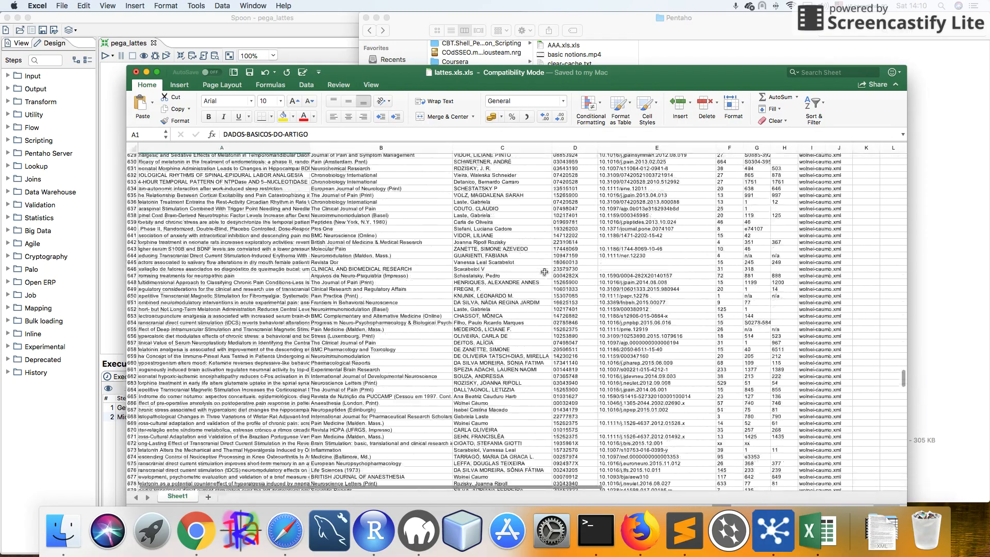
{"action": "scroll", "coordinate": [545, 272], "scroll_direction": "up", "scroll_amount": 20}
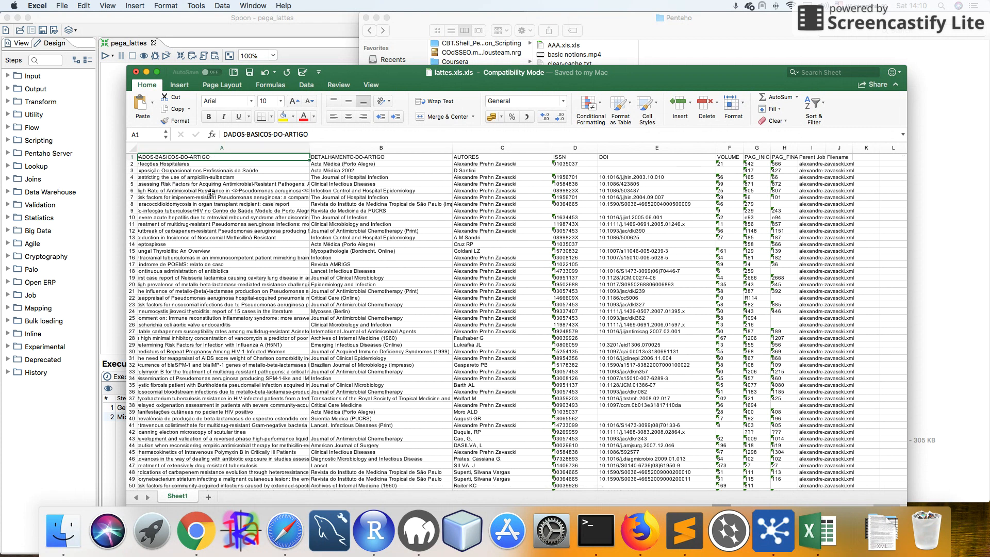
{"action": "left_click", "coordinate": [136, 72]}
{"action": "left_click", "coordinate": [465, 143]}
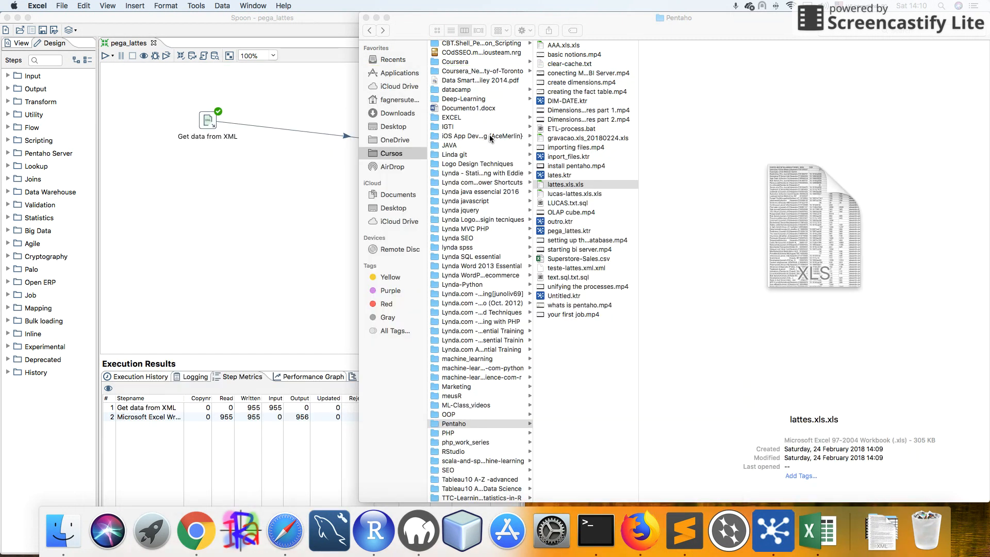
{"action": "left_click", "coordinate": [223, 199]}
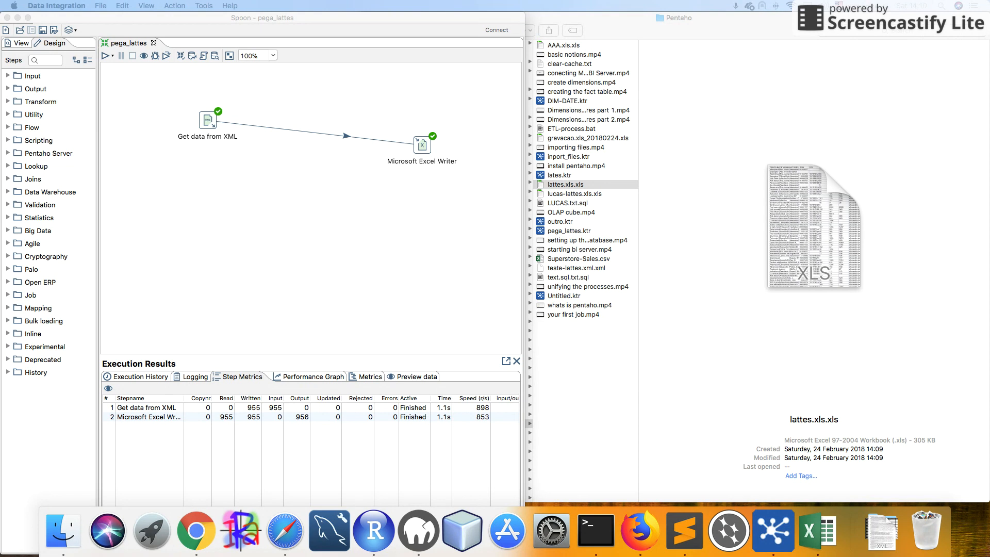
{"action": "key", "text": "super+Tab"}
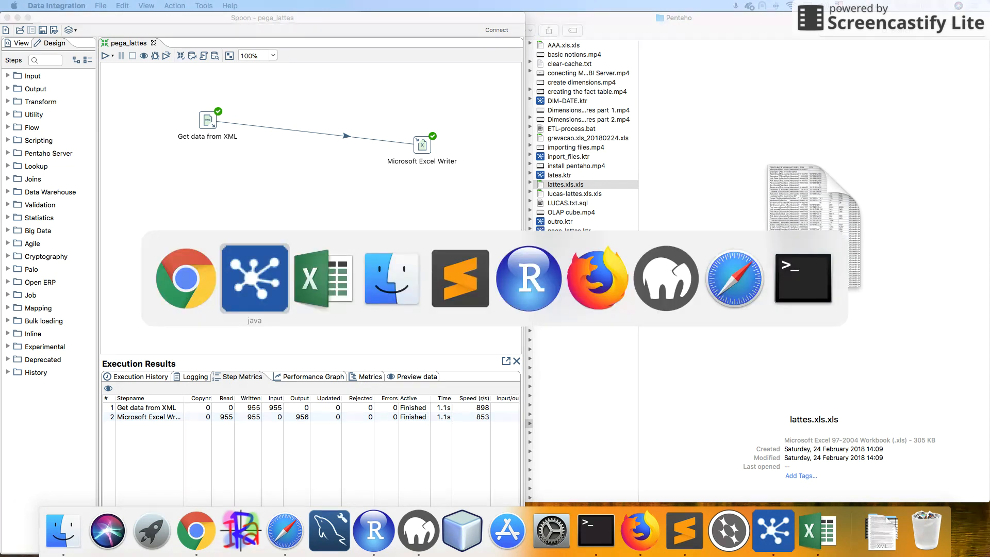